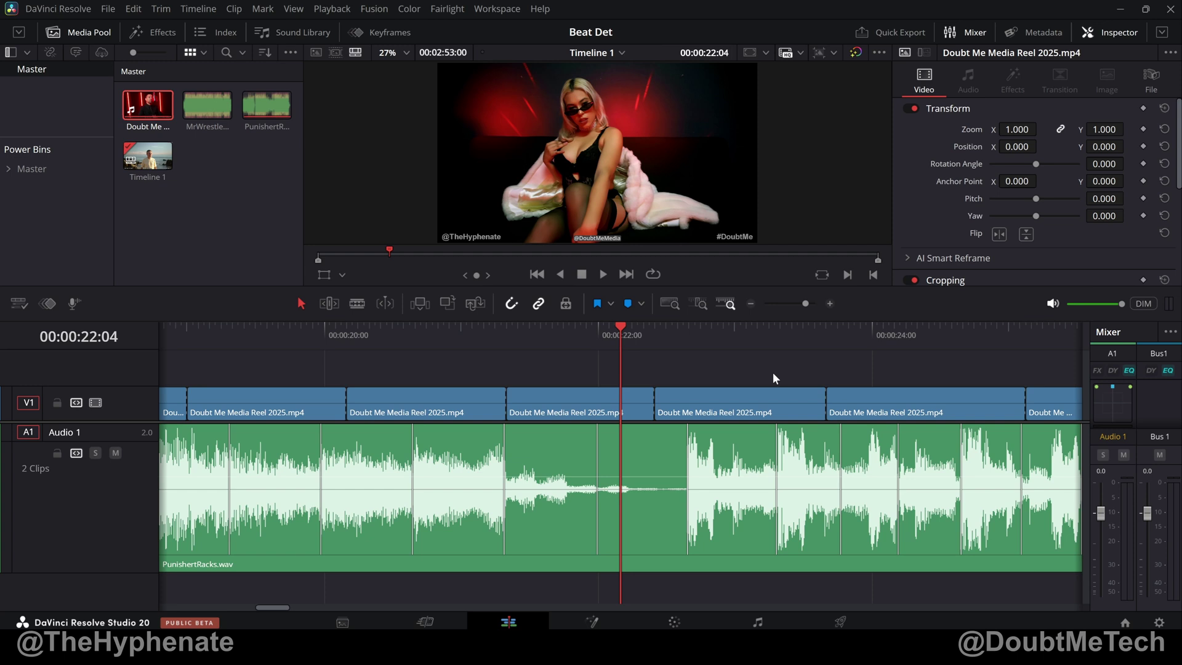
- Unmute the Audio 1 track carrying the PunishertRacks.wav music
{"action": "left_click", "coordinate": [288, 492]}
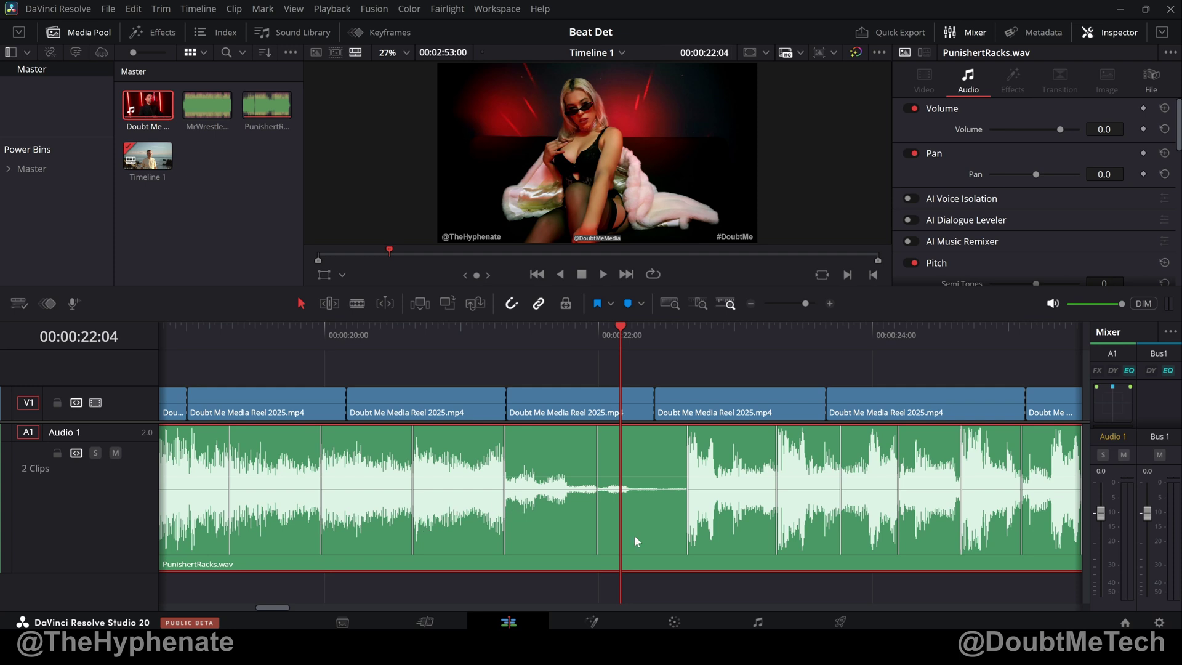
{"action": "left_click", "coordinate": [533, 392]}
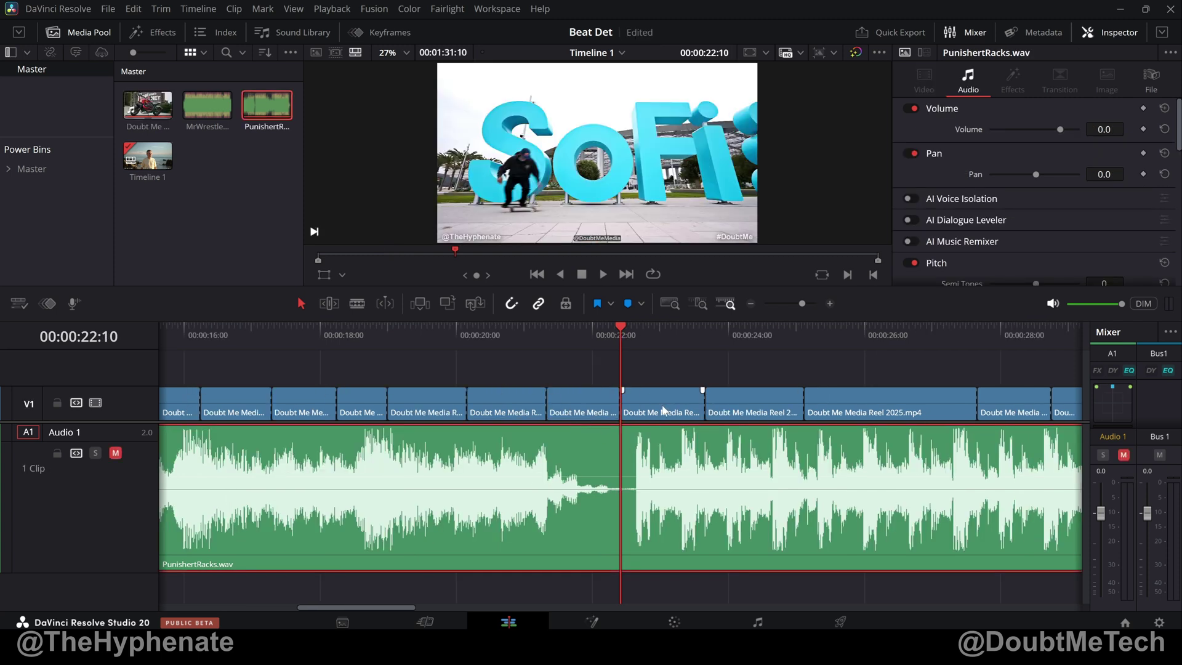
{"action": "key", "text": "ctrl+z"}
- Play the edit from 22:10, then fit the whole timeline and select PunishertRacks.wav
{"action": "key", "text": "space"}
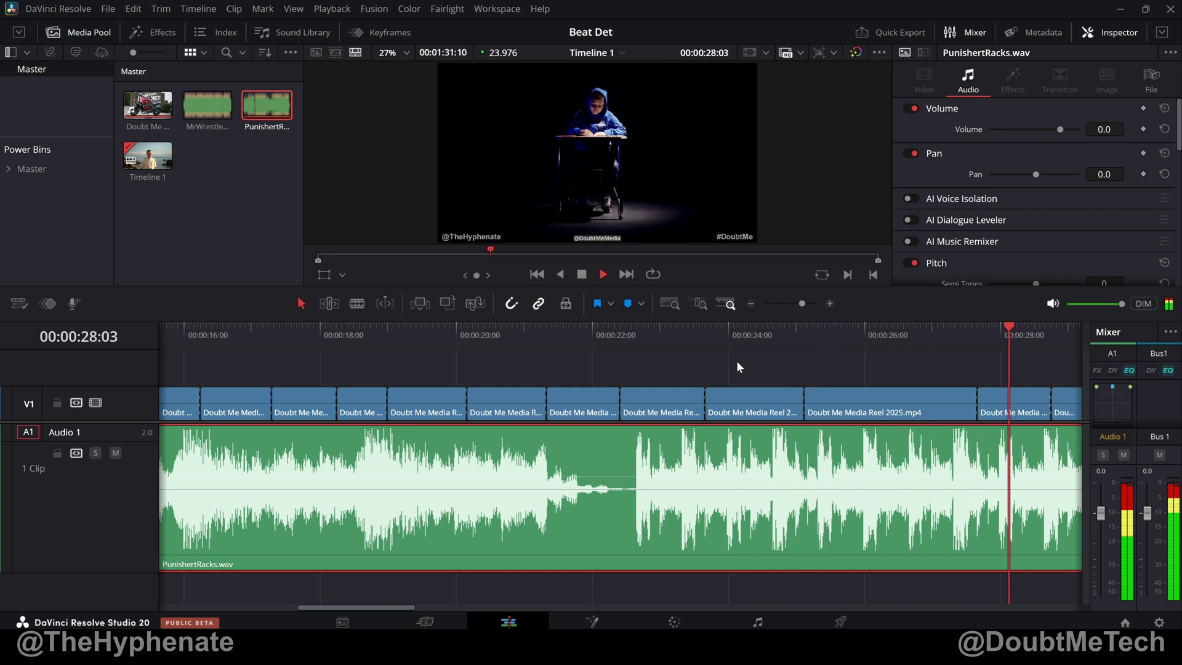
{"action": "key", "text": "space"}
{"action": "key", "text": "shift+z"}
{"action": "left_click", "coordinate": [557, 489]}
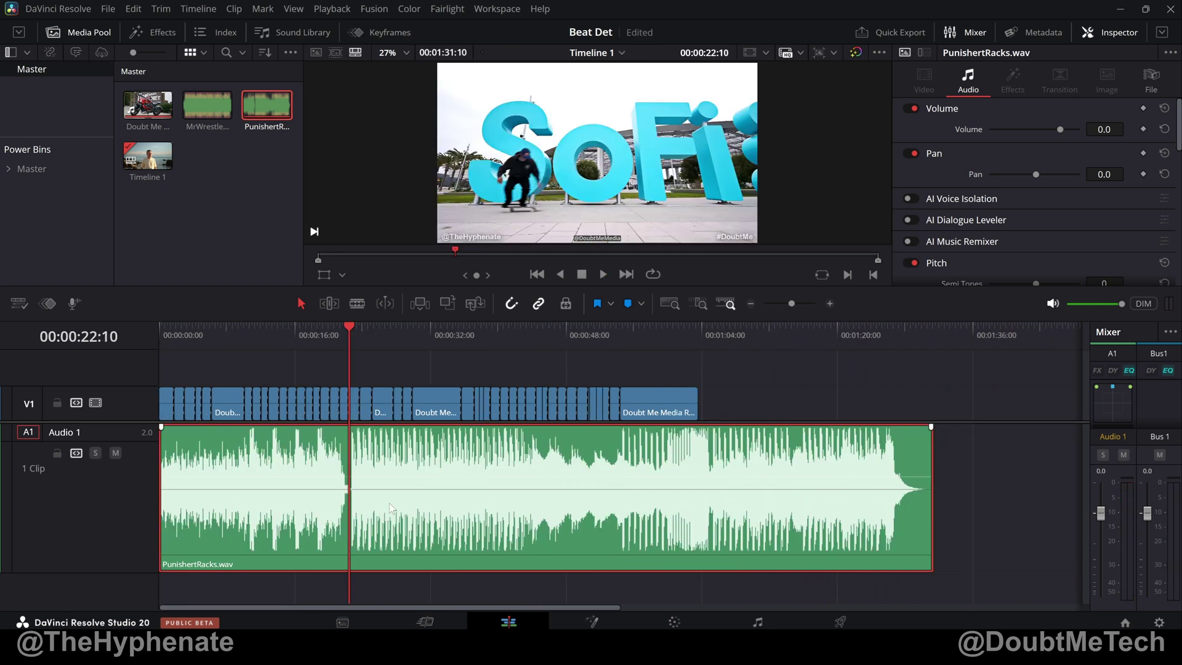
- Run Show Music Beats on PunishertRacks.wav to mark its beats
{"action": "right_click", "coordinate": [400, 485]}
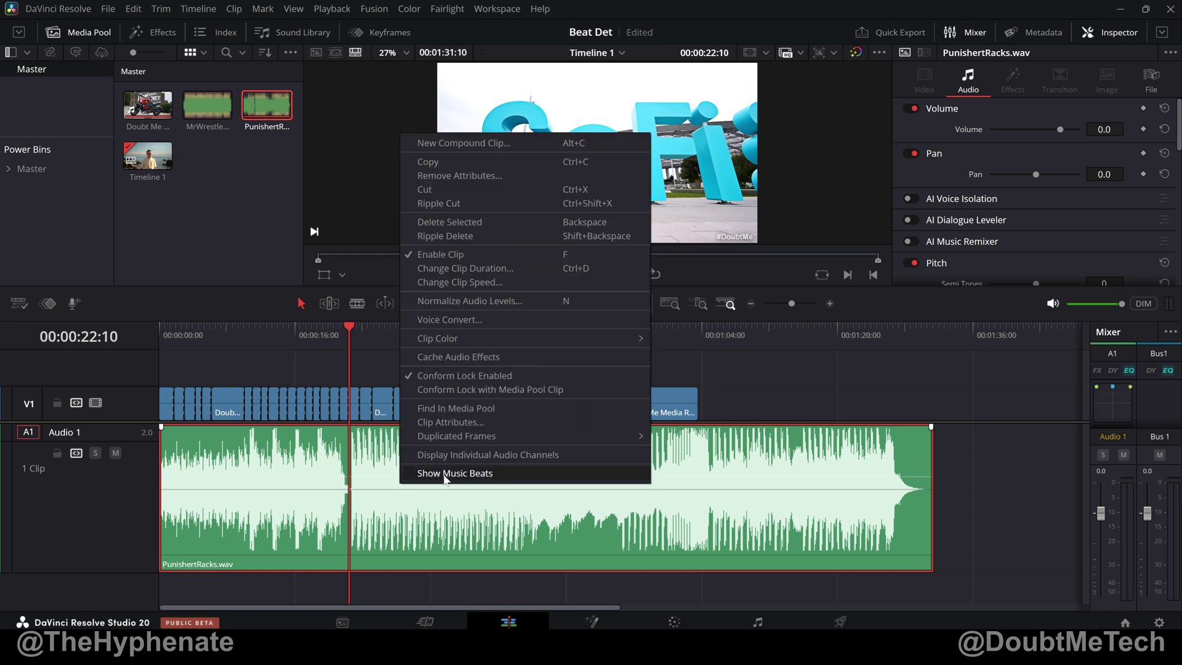
{"action": "left_click", "coordinate": [518, 473]}
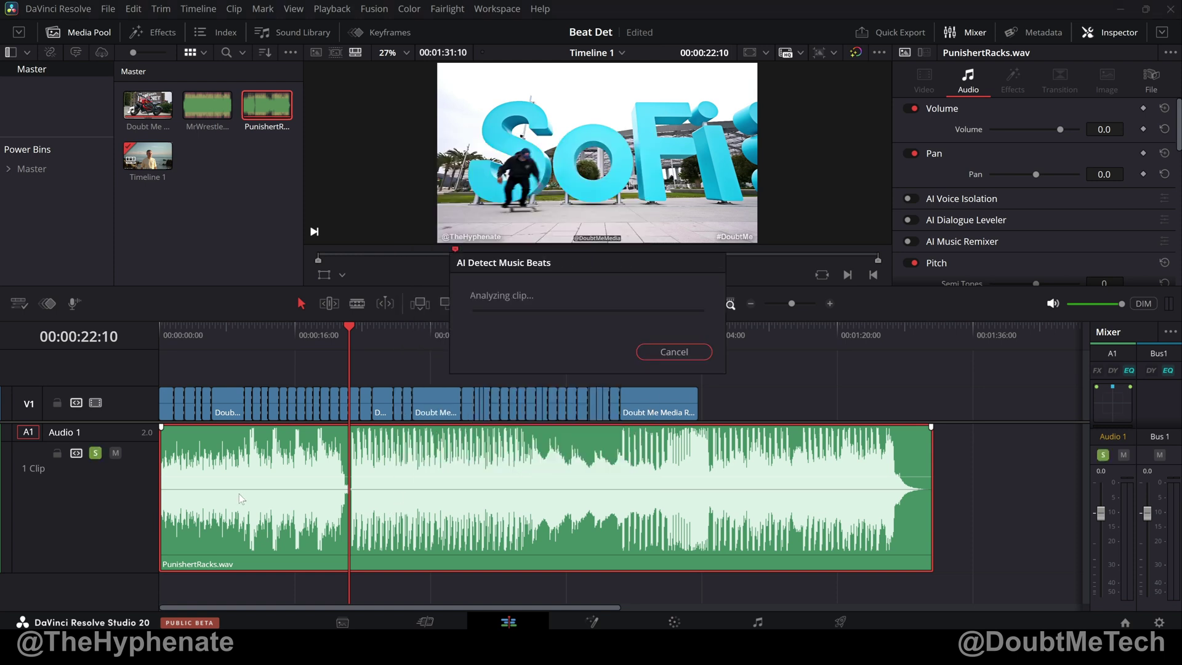
{"action": "scroll", "coordinate": [501, 493], "scroll_direction": "up", "scroll_amount": 5}
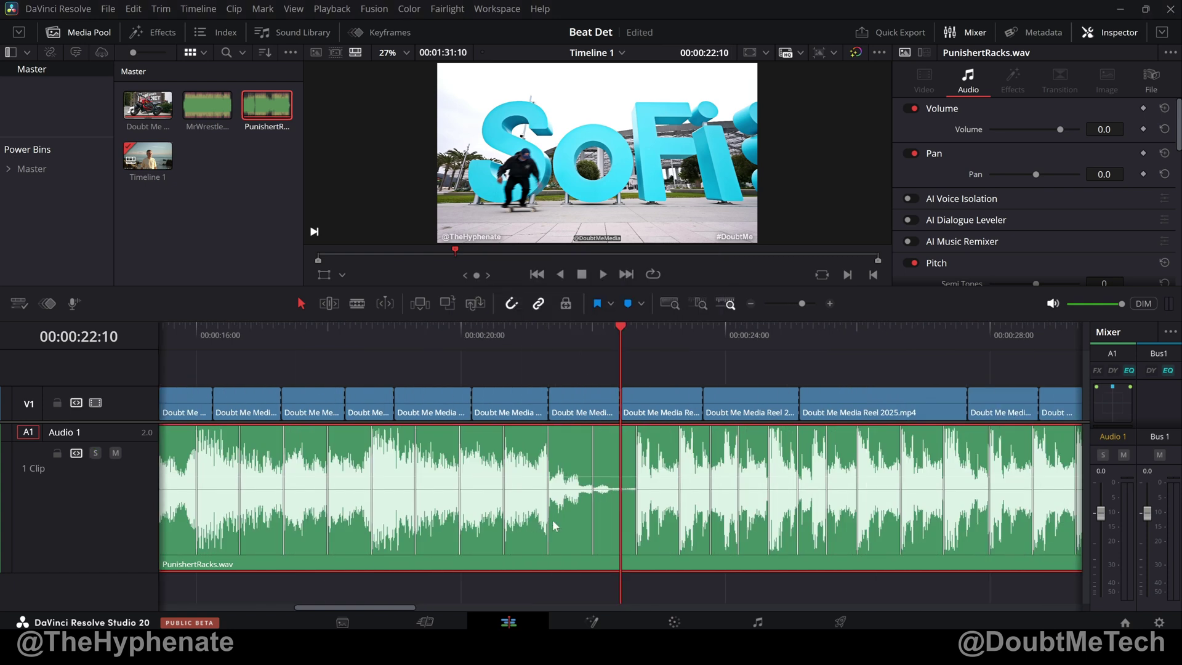
{"action": "scroll", "coordinate": [412, 507], "scroll_direction": "down", "scroll_amount": 1}
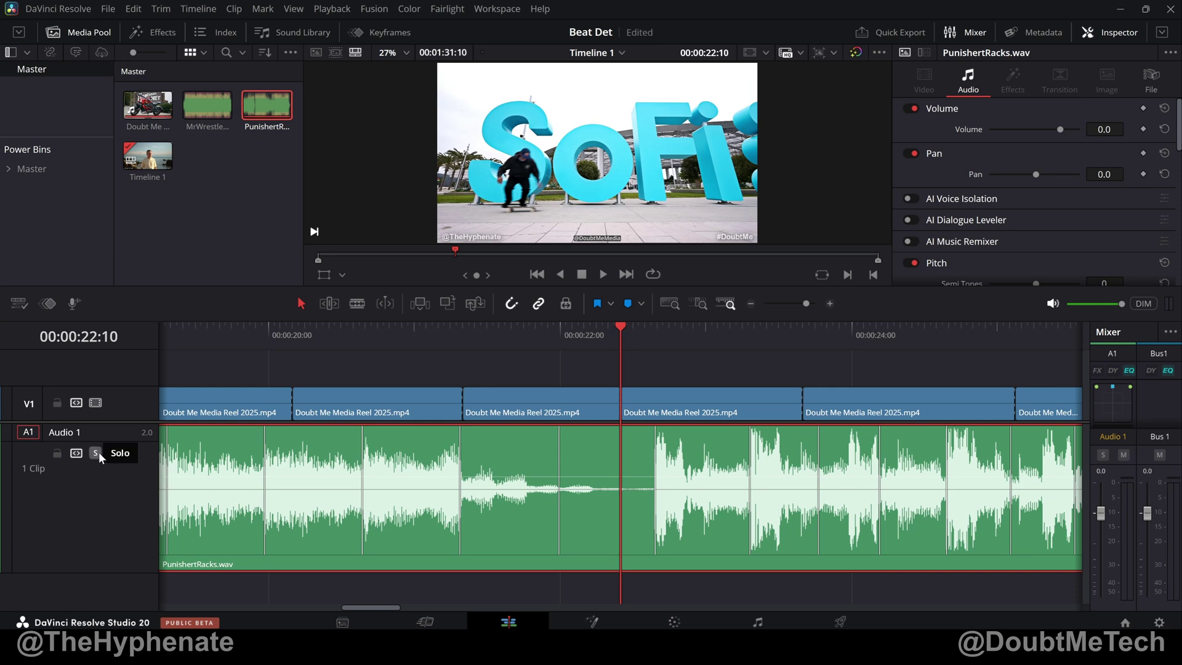
{"action": "key", "text": "space"}
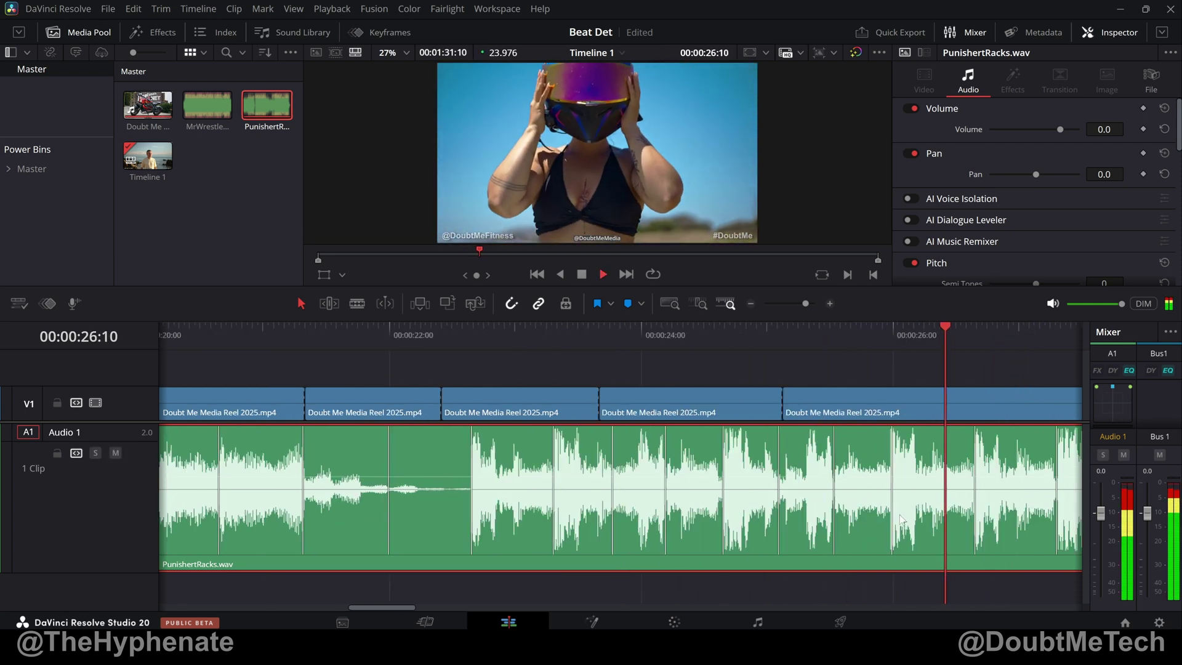
{"action": "key", "text": "space"}
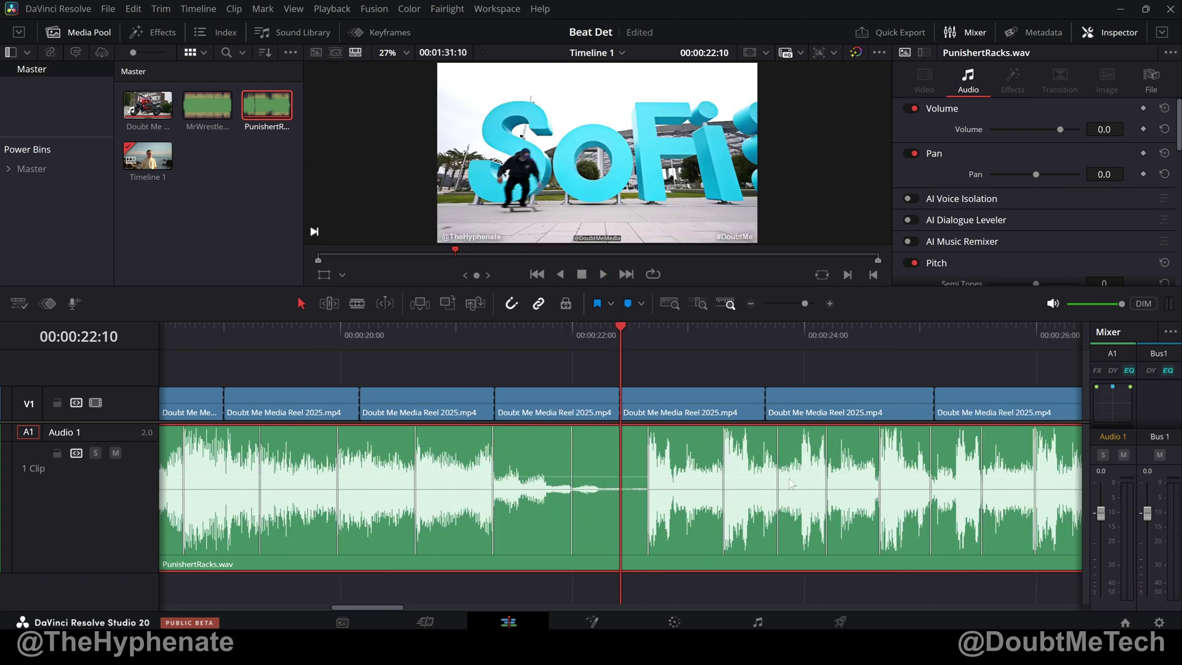
{"action": "key", "text": "space"}
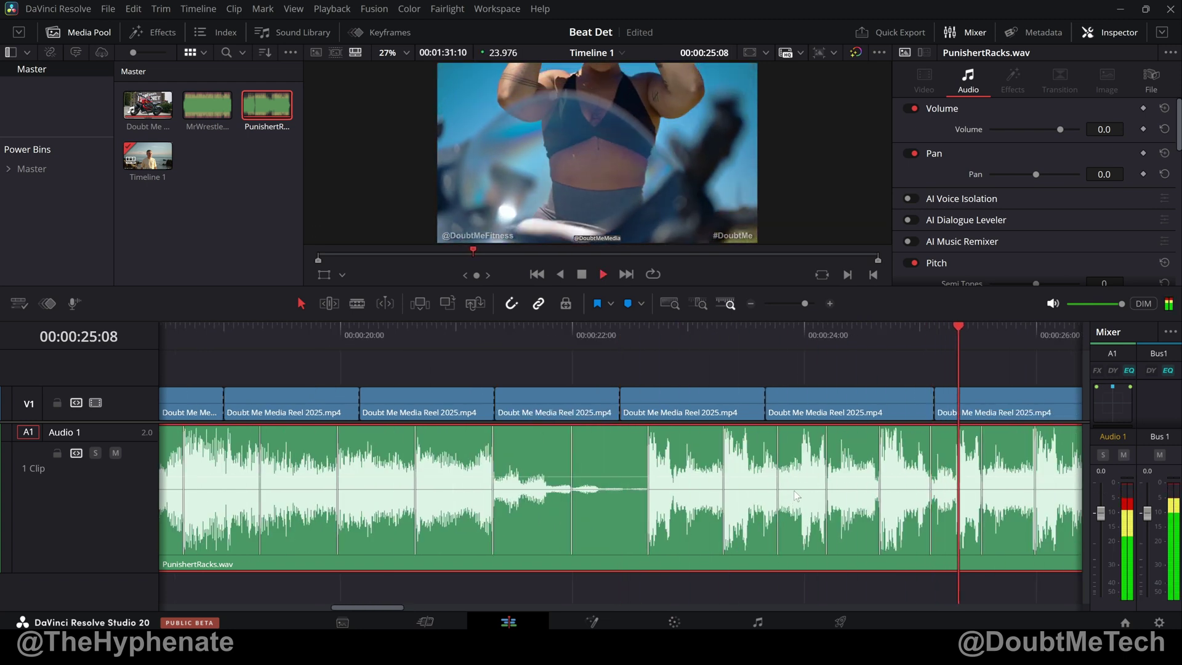
{"action": "key", "text": "space"}
{"action": "key", "text": "space"}
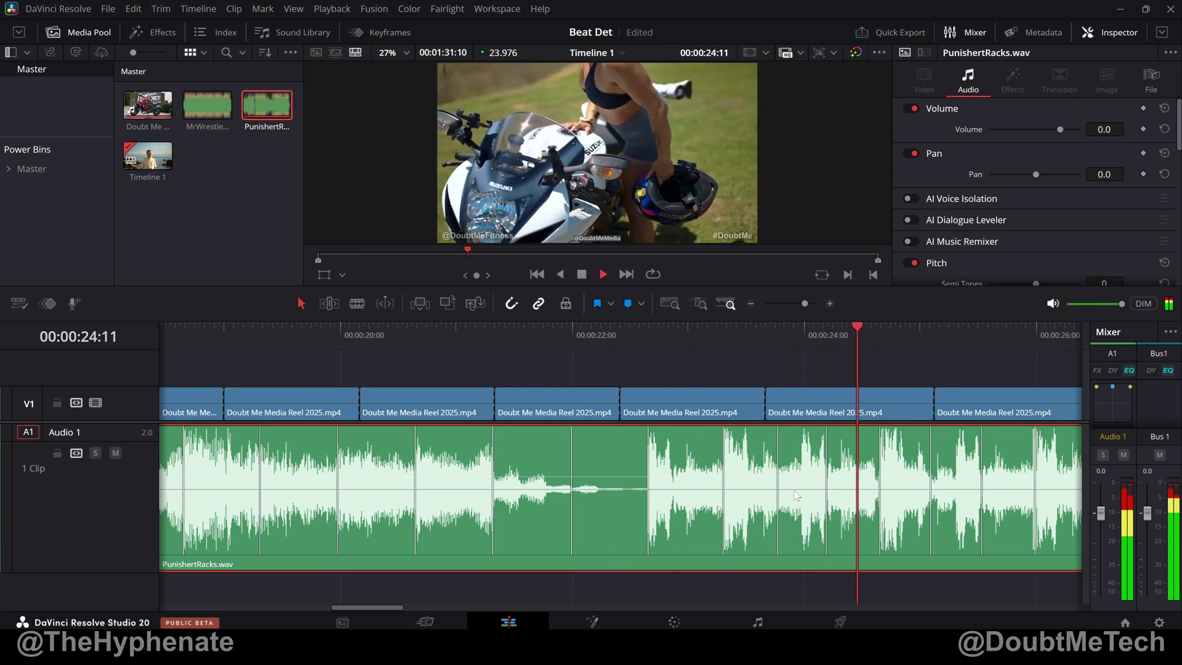
{"action": "key", "text": "space"}
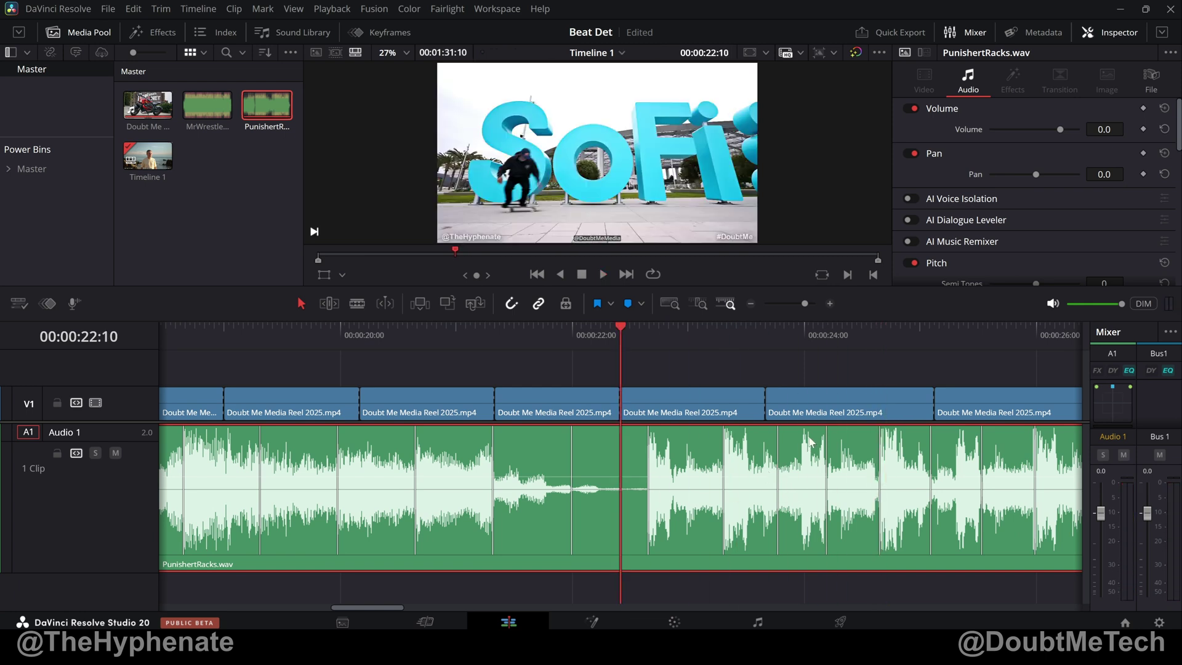
{"action": "scroll", "coordinate": [771, 468], "scroll_direction": "up", "scroll_amount": 2}
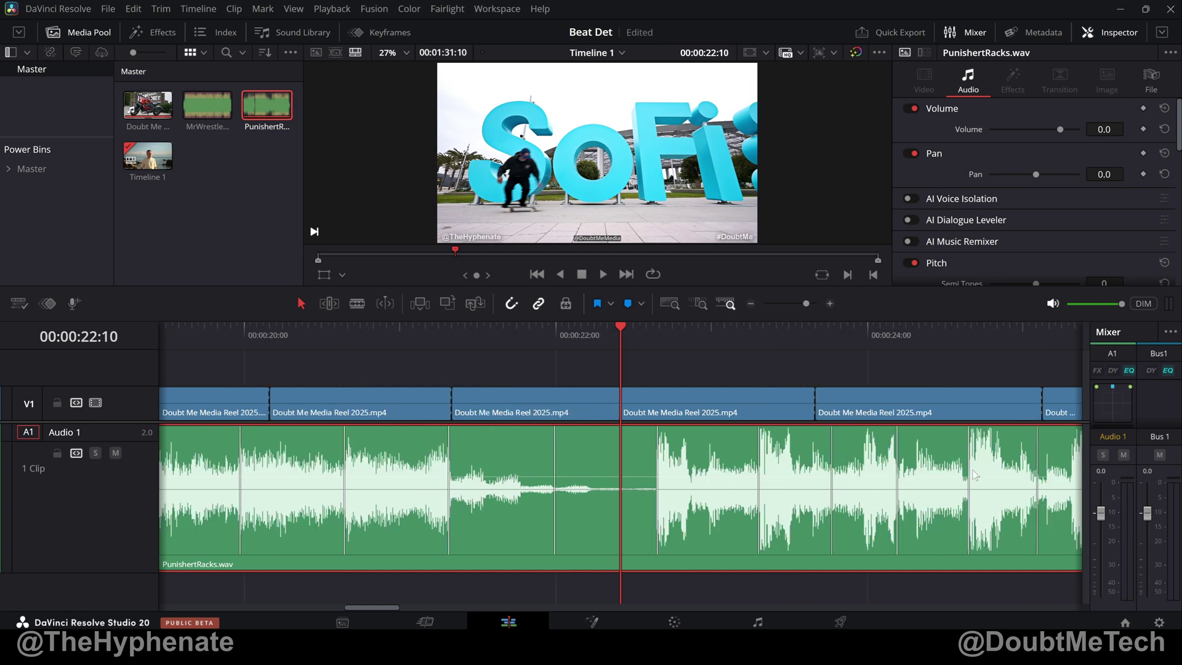
{"action": "scroll", "coordinate": [976, 474], "scroll_direction": "down", "scroll_amount": 1}
{"action": "key", "text": "space"}
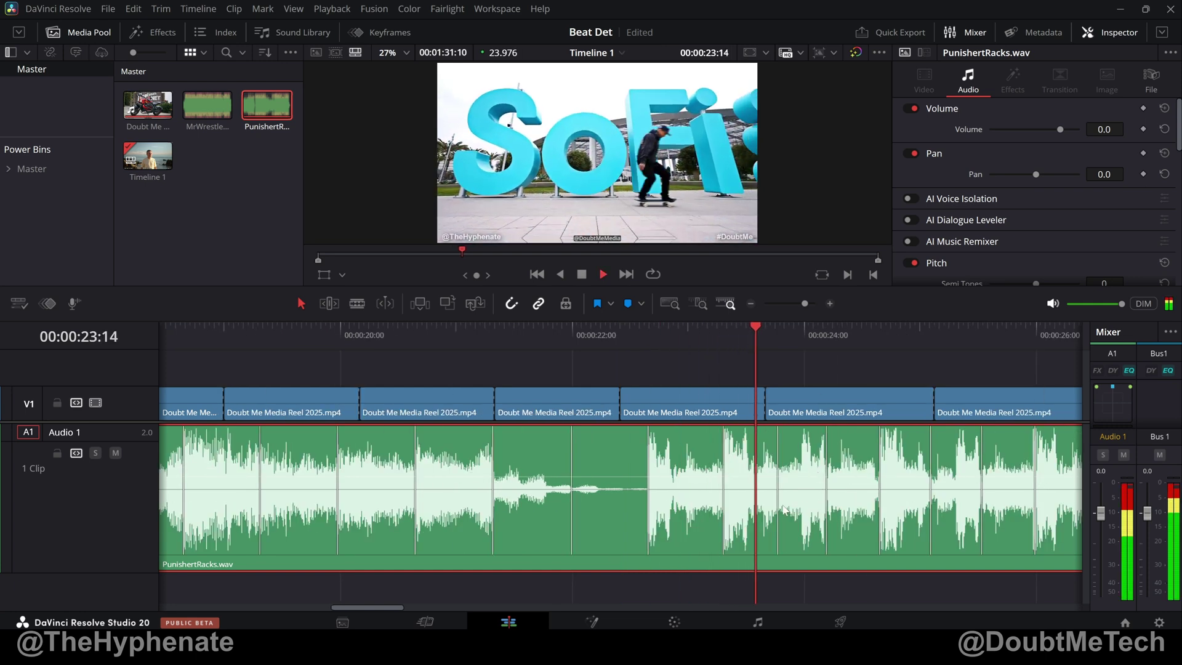
{"action": "key", "text": "space"}
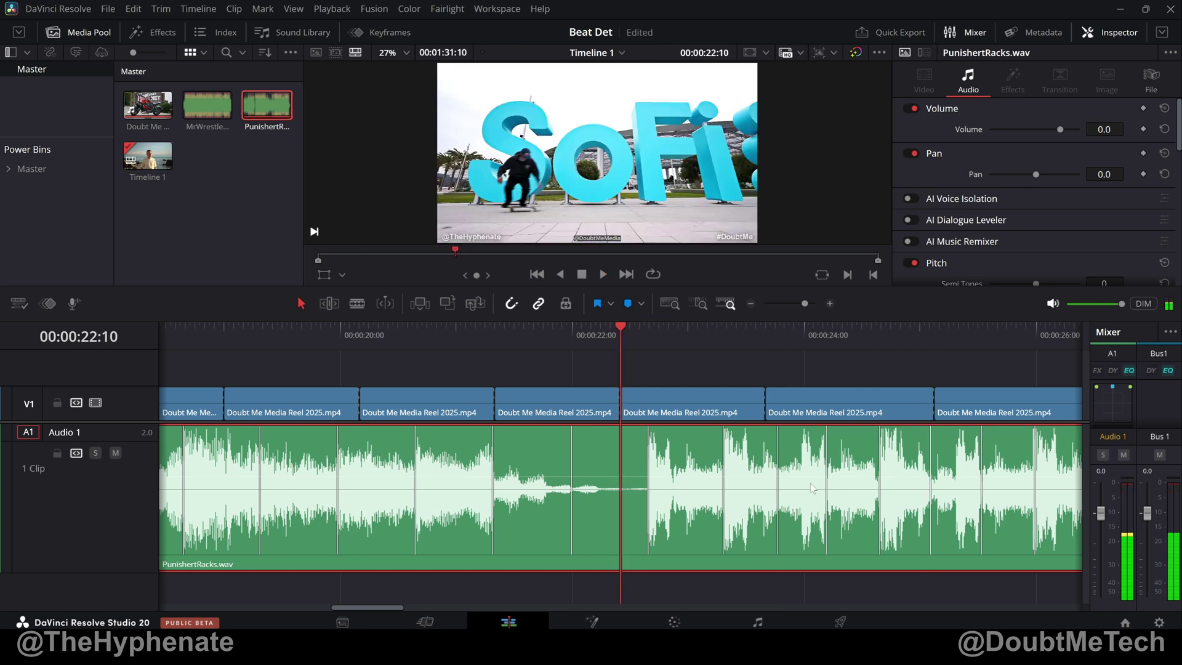
{"action": "scroll", "coordinate": [762, 484], "scroll_direction": "down", "scroll_amount": 5}
{"action": "left_click", "coordinate": [635, 336]}
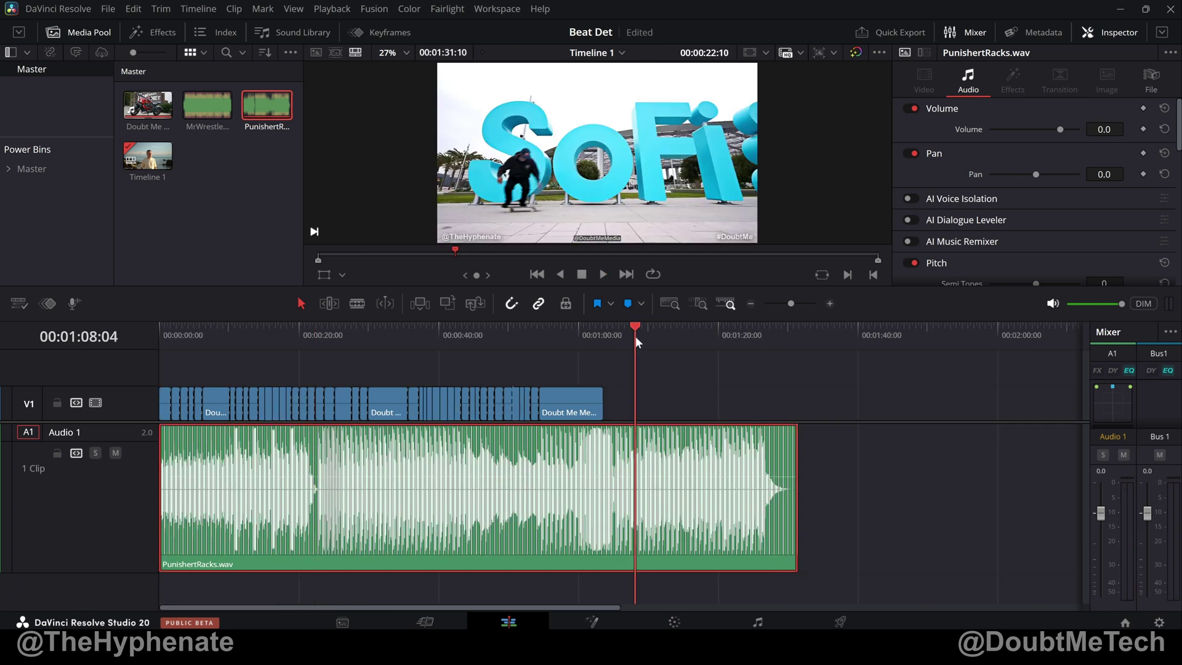
{"action": "scroll", "coordinate": [790, 472], "scroll_direction": "up", "scroll_amount": 5}
{"action": "scroll", "coordinate": [790, 473], "scroll_direction": "down", "scroll_amount": 2}
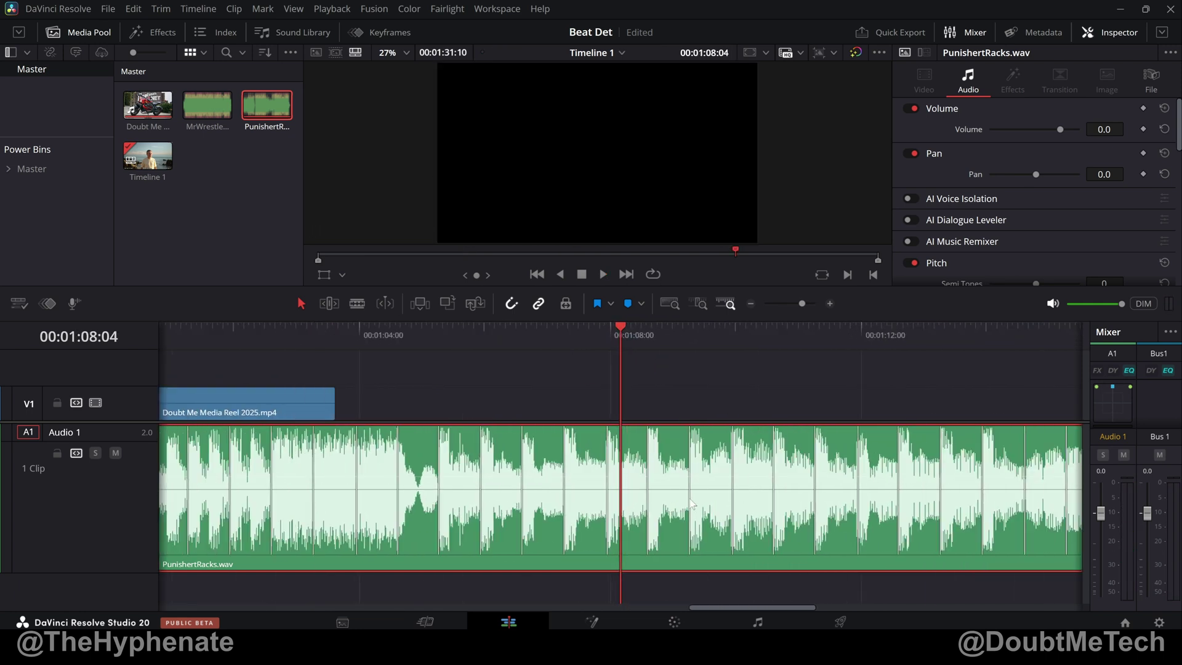
{"action": "left_click", "coordinate": [440, 392]}
{"action": "scroll", "coordinate": [821, 563], "scroll_direction": "down", "scroll_amount": 2}
{"action": "scroll", "coordinate": [821, 563], "scroll_direction": "up", "scroll_amount": 3}
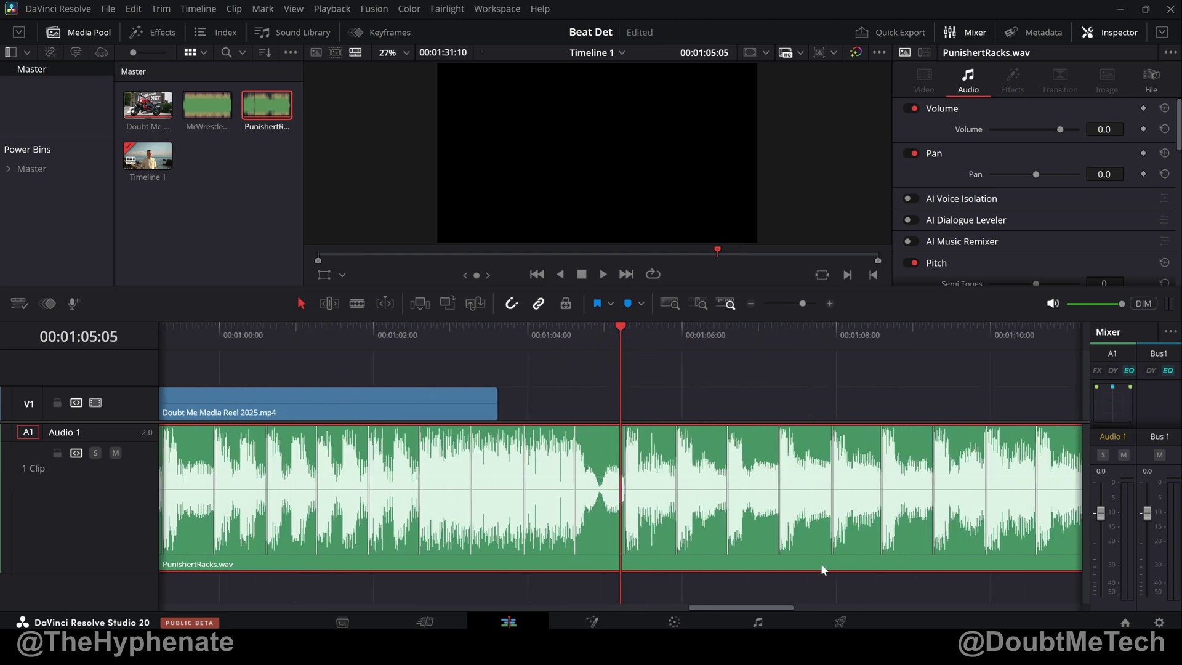
{"action": "key", "text": "space"}
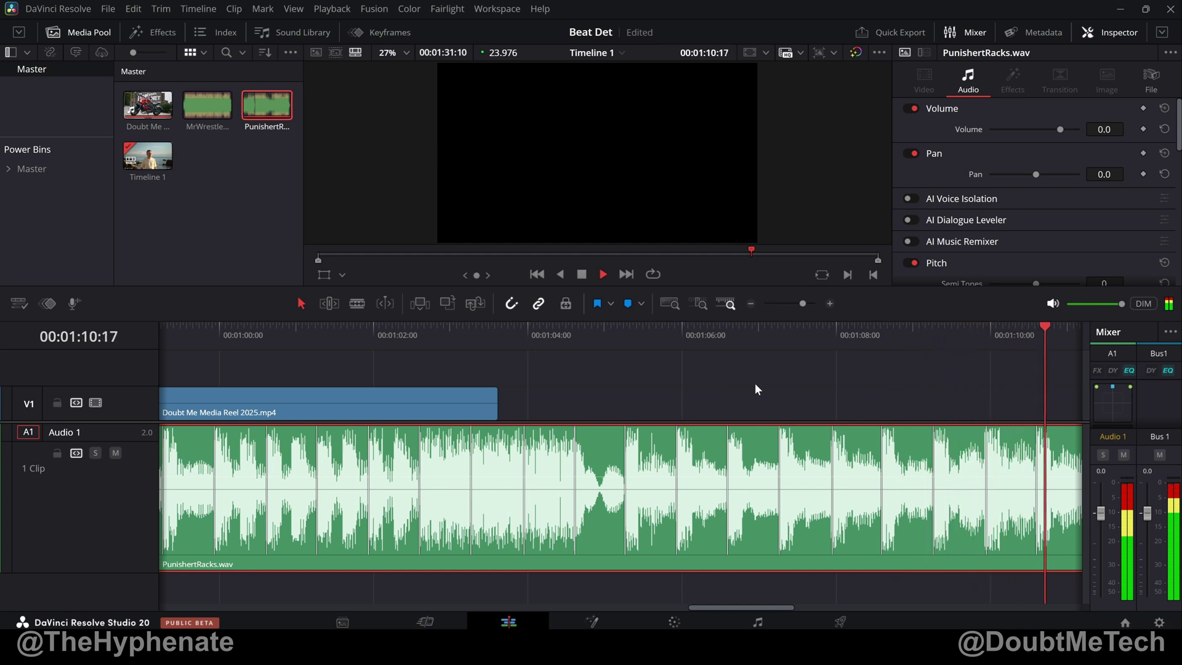
{"action": "key", "text": "space"}
{"action": "scroll", "coordinate": [814, 505], "scroll_direction": "up", "scroll_amount": 3}
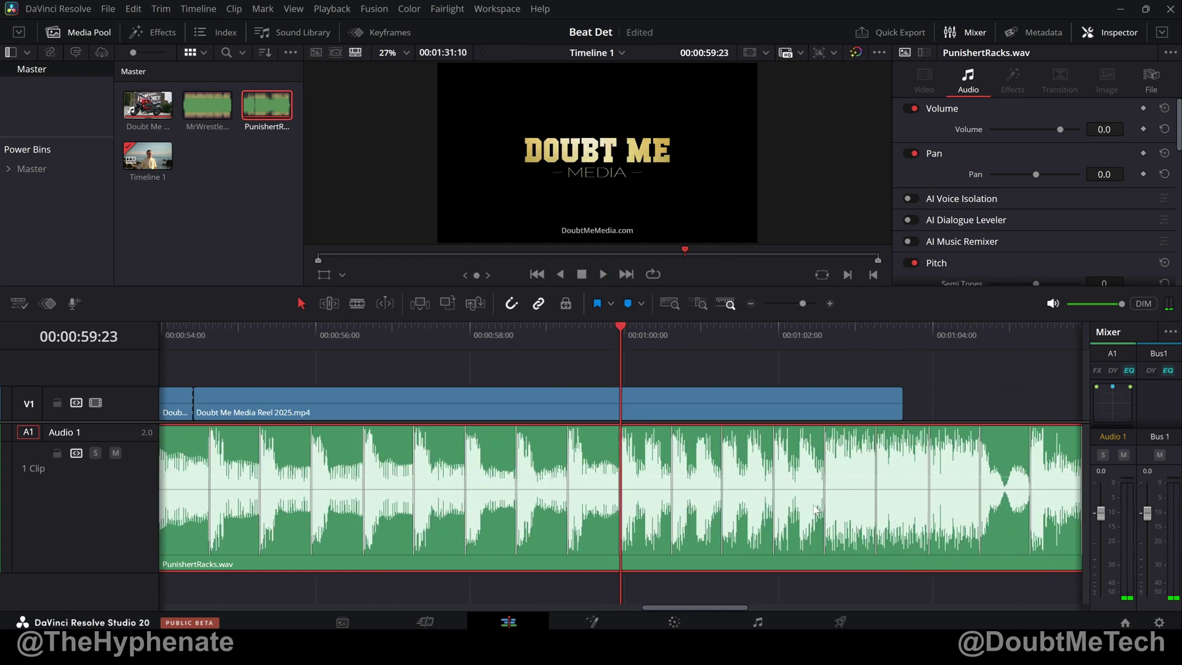
{"action": "key", "text": "space"}
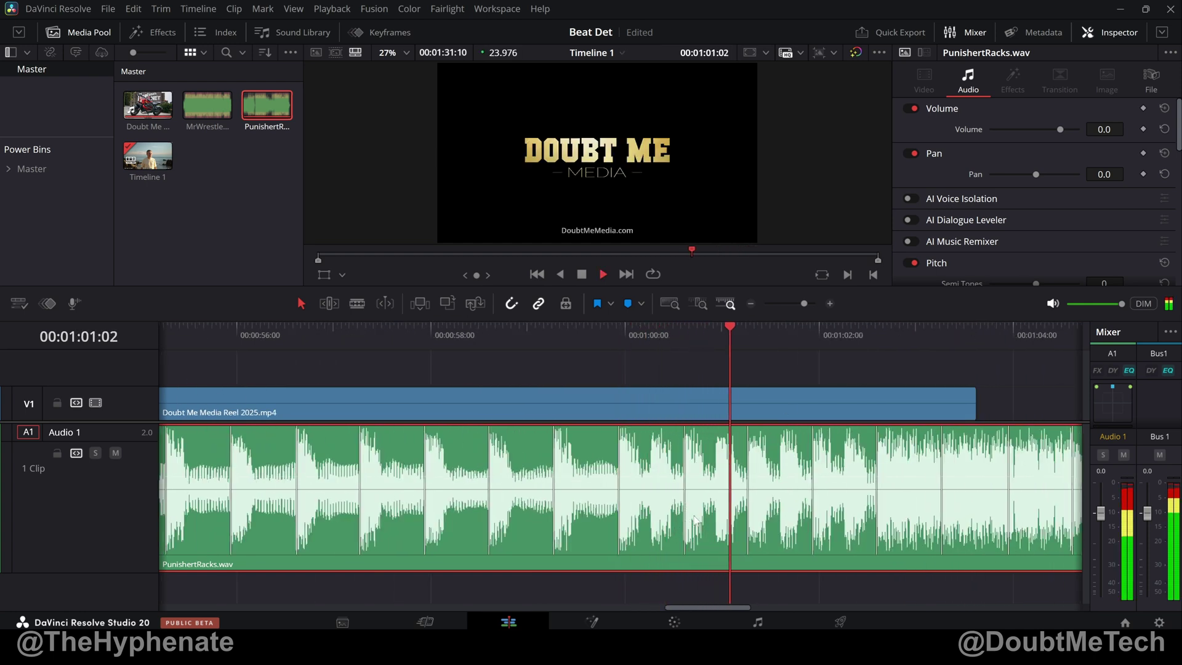
{"action": "scroll", "coordinate": [909, 499], "scroll_direction": "down", "scroll_amount": 2}
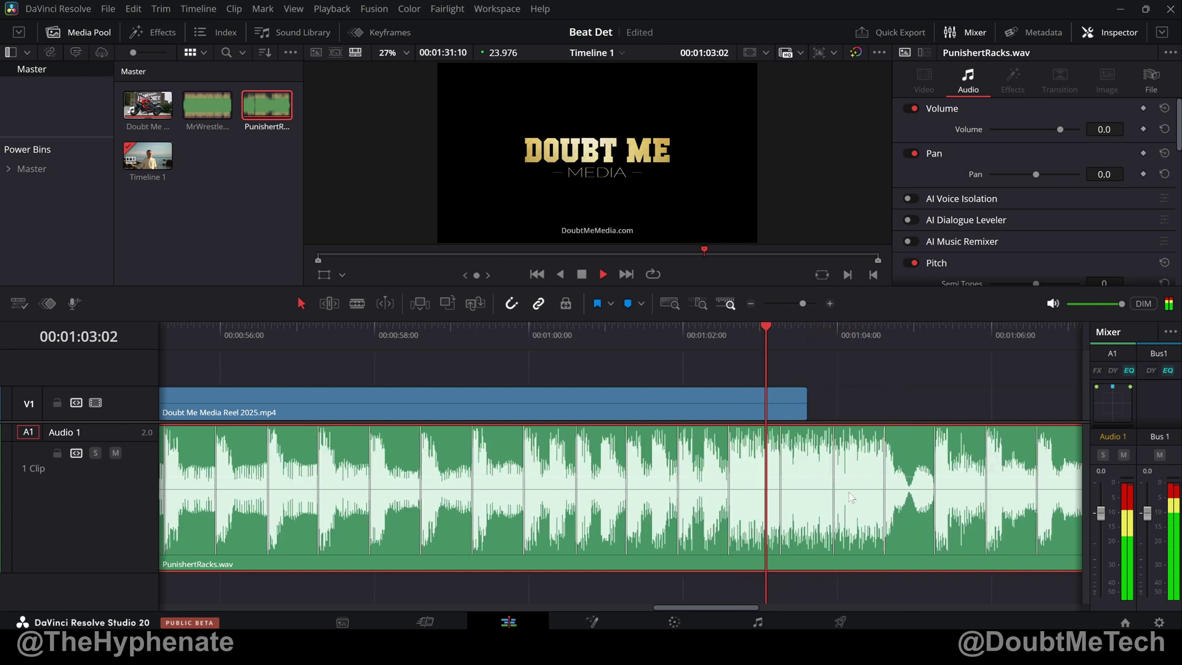
{"action": "key", "text": "space"}
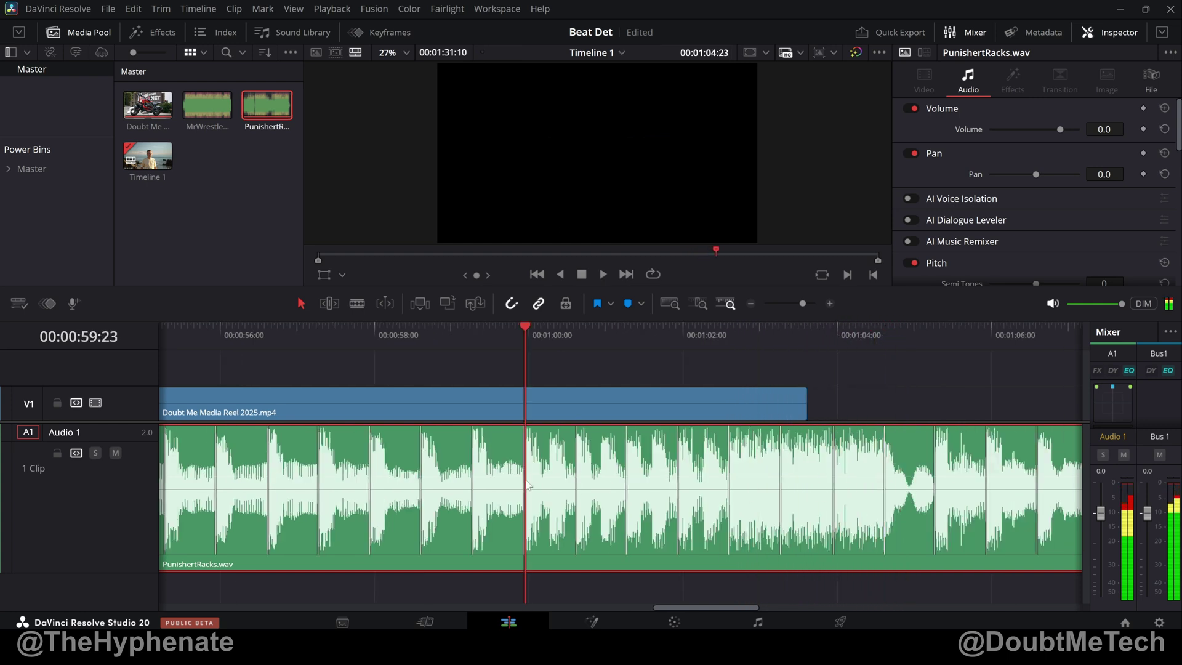
{"action": "scroll", "coordinate": [441, 497], "scroll_direction": "down", "scroll_amount": 6}
{"action": "scroll", "coordinate": [441, 497], "scroll_direction": "up", "scroll_amount": 5}
{"action": "left_click", "coordinate": [414, 339]}
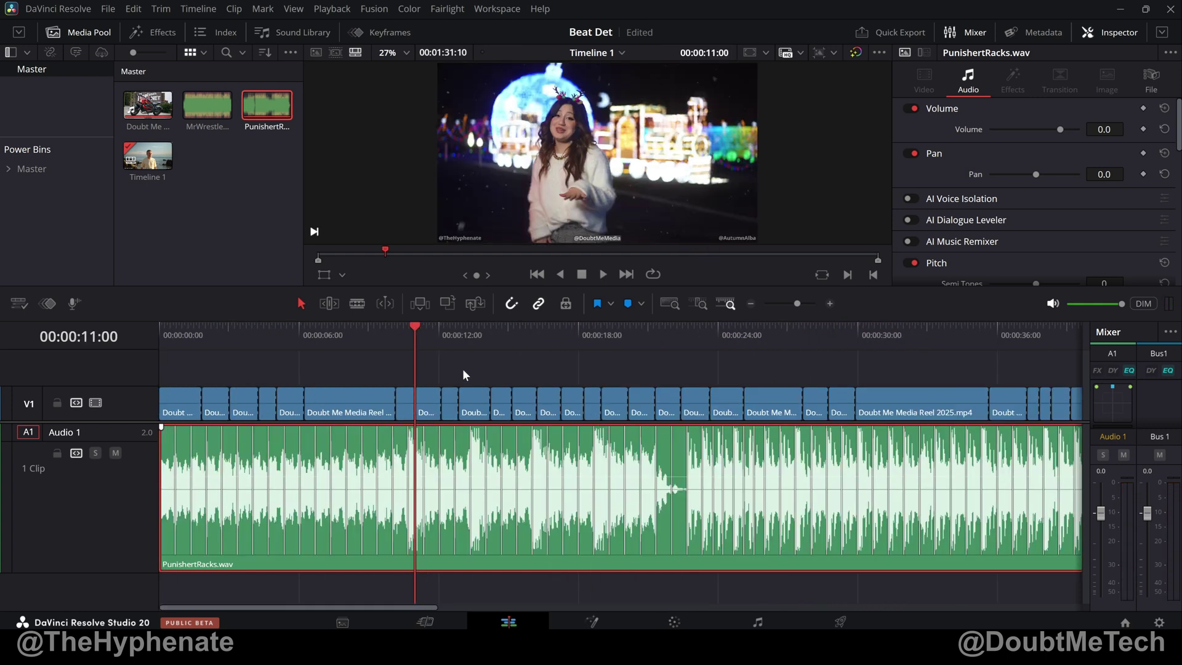
{"action": "left_click", "coordinate": [380, 341]}
{"action": "scroll", "coordinate": [381, 341], "scroll_direction": "up", "scroll_amount": 2}
{"action": "key", "text": "space"}
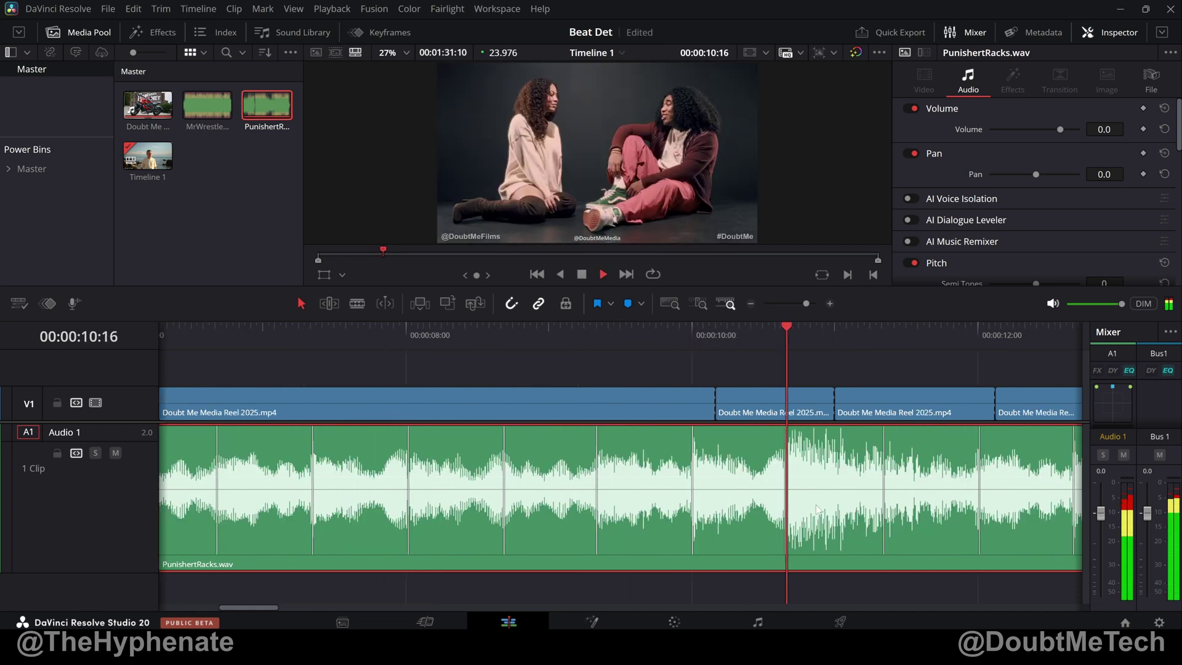
{"action": "scroll", "coordinate": [884, 519], "scroll_direction": "down", "scroll_amount": 2}
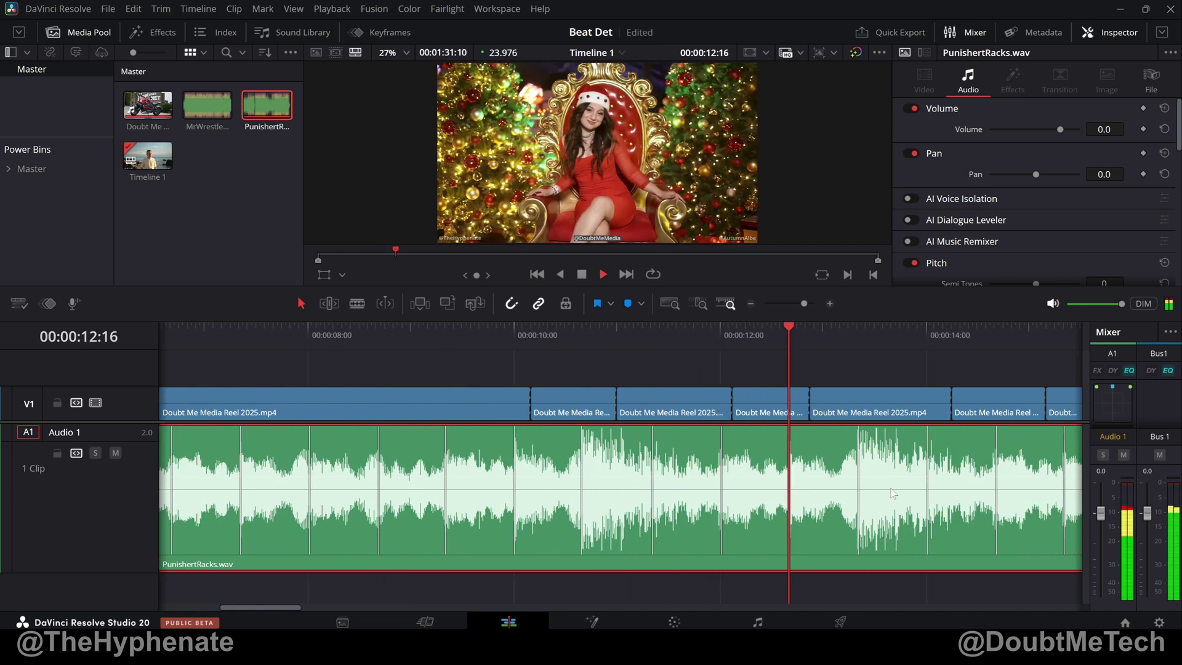
{"action": "scroll", "coordinate": [850, 483], "scroll_direction": "down", "scroll_amount": 1}
{"action": "scroll", "coordinate": [851, 480], "scroll_direction": "down", "scroll_amount": 3}
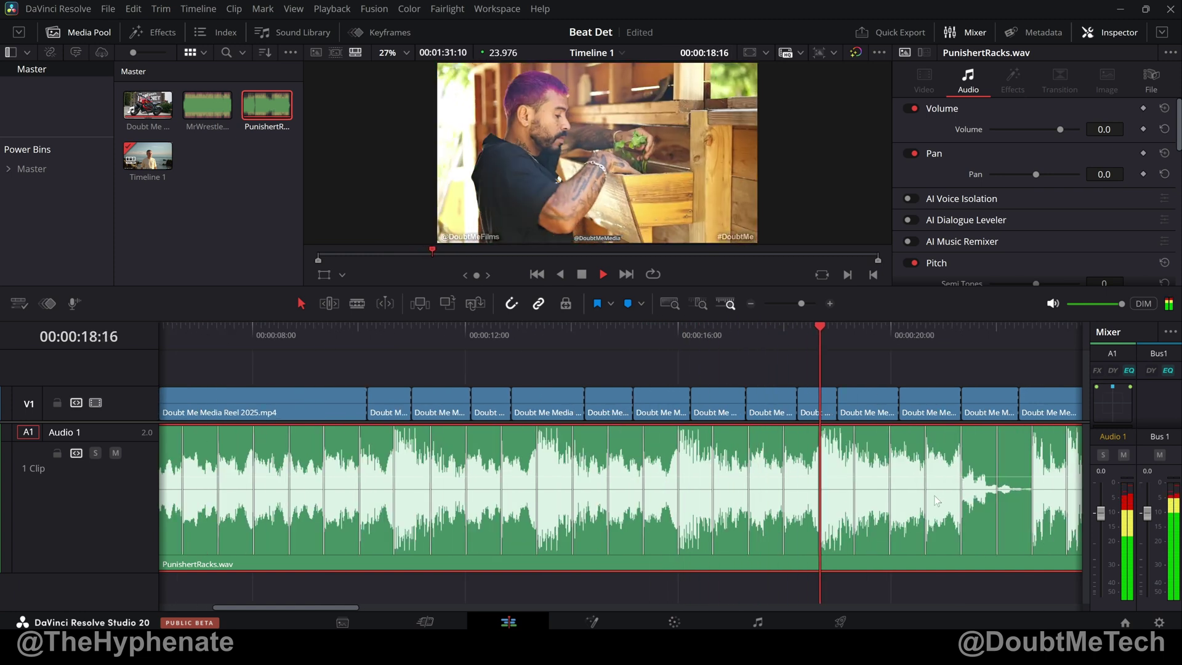
{"action": "scroll", "coordinate": [908, 499], "scroll_direction": "down", "scroll_amount": 3}
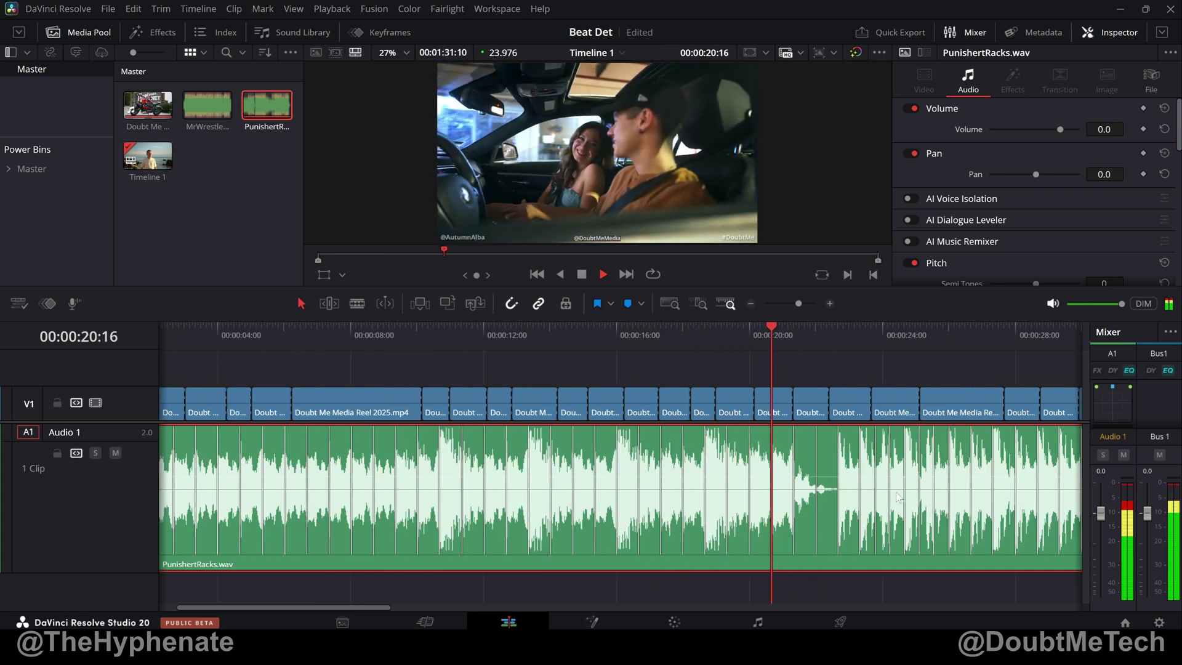
{"action": "scroll", "coordinate": [911, 502], "scroll_direction": "up", "scroll_amount": 2}
{"action": "scroll", "coordinate": [915, 507], "scroll_direction": "up", "scroll_amount": 2}
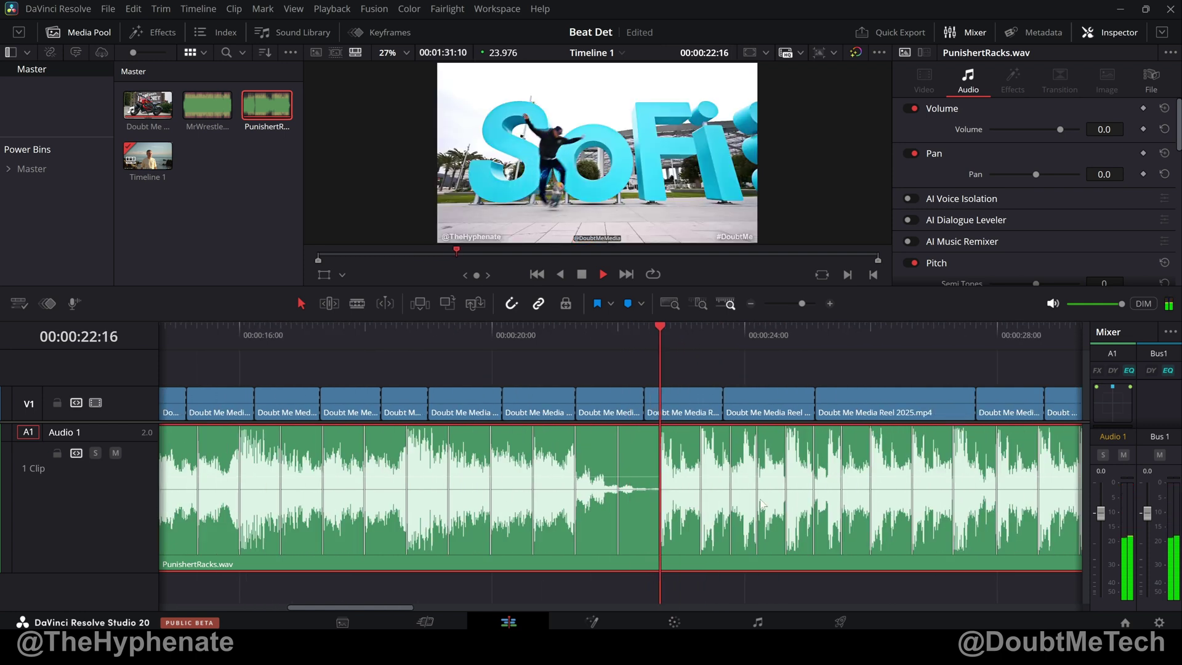
{"action": "scroll", "coordinate": [770, 506], "scroll_direction": "up", "scroll_amount": 1}
{"action": "key", "text": "space"}
{"action": "scroll", "coordinate": [771, 499], "scroll_direction": "down", "scroll_amount": 5}
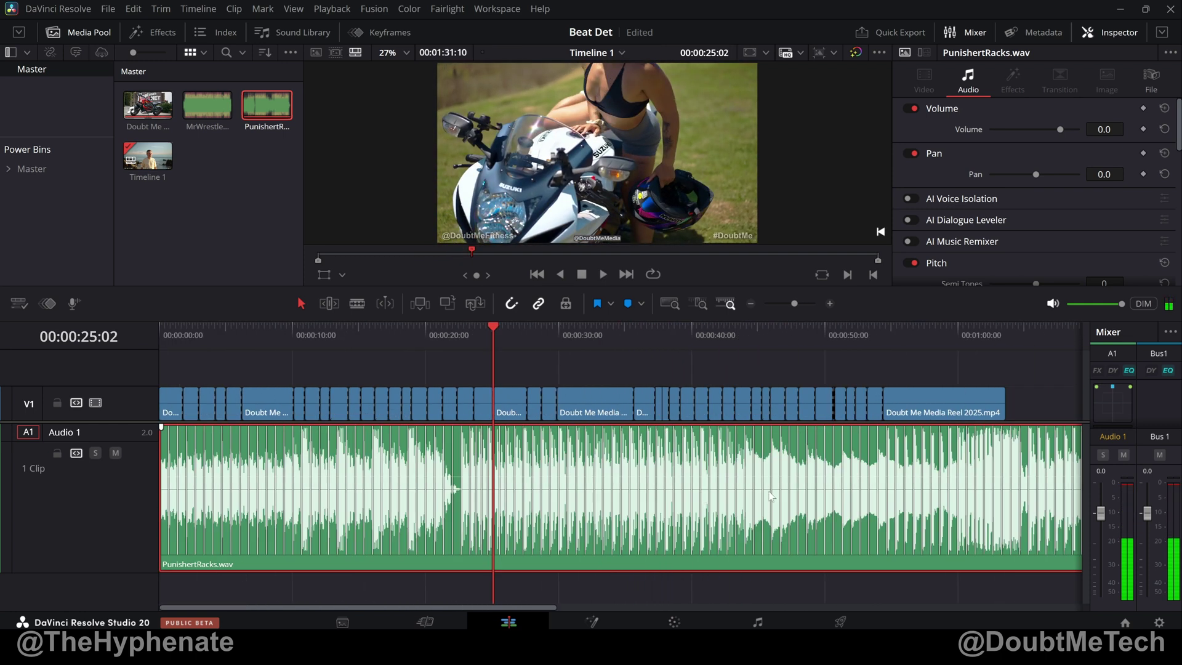
{"action": "scroll", "coordinate": [773, 502], "scroll_direction": "down", "scroll_amount": 2}
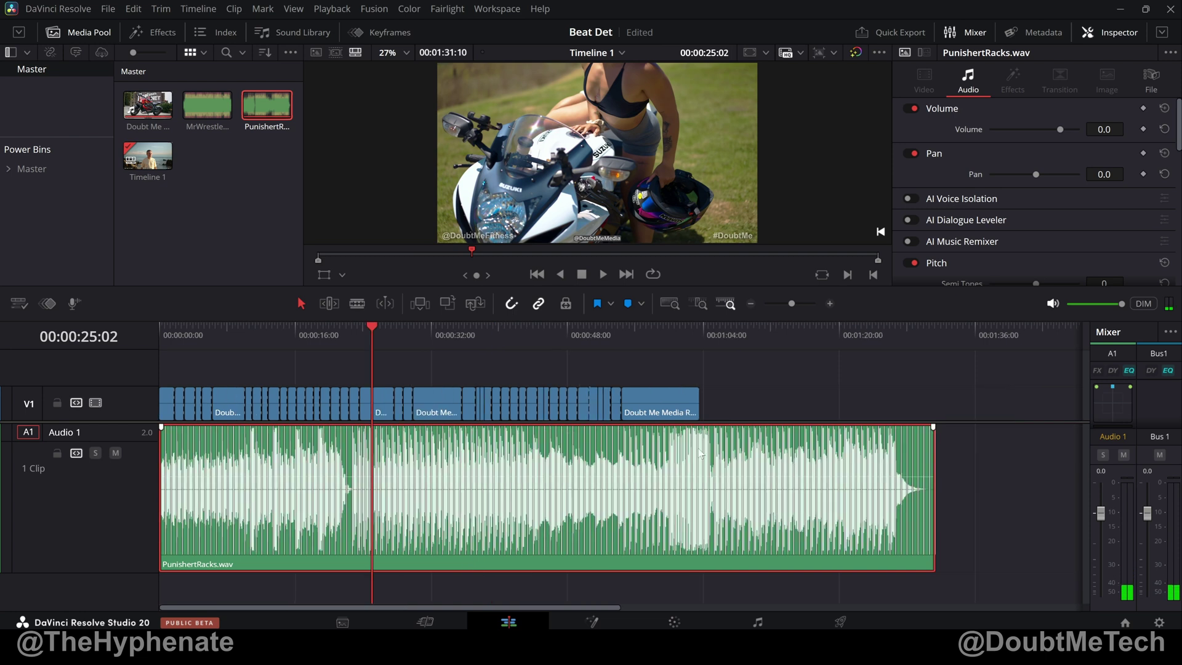
{"action": "scroll", "coordinate": [490, 489], "scroll_direction": "up", "scroll_amount": 1}
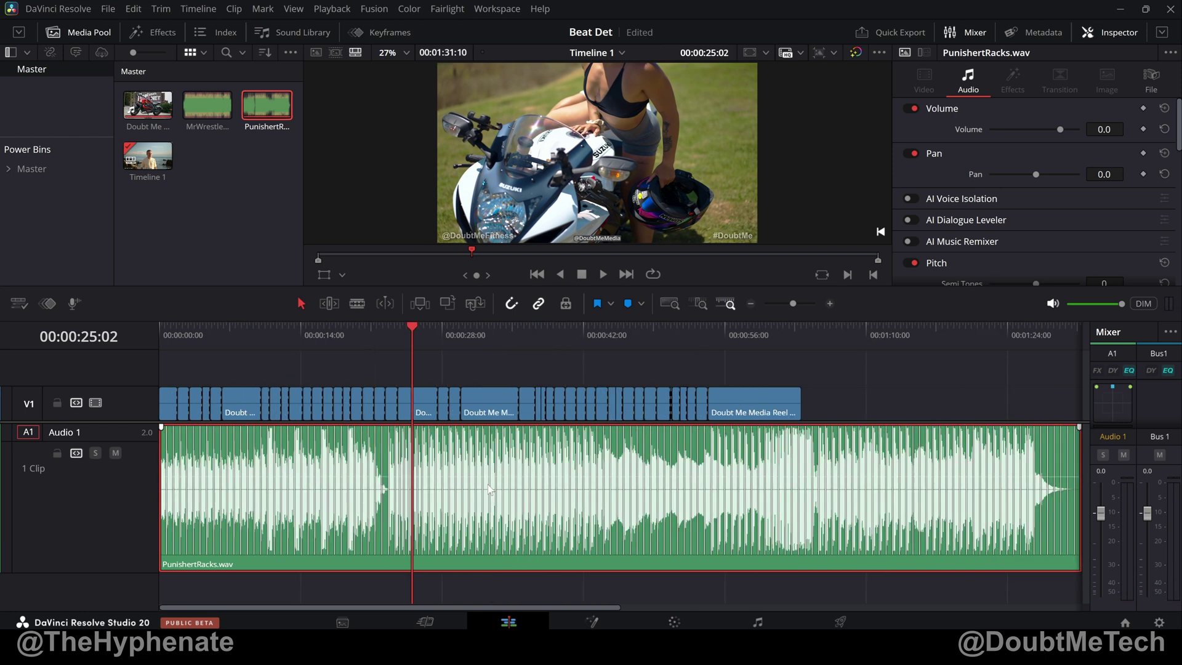
{"action": "scroll", "coordinate": [490, 489], "scroll_direction": "up", "scroll_amount": 5}
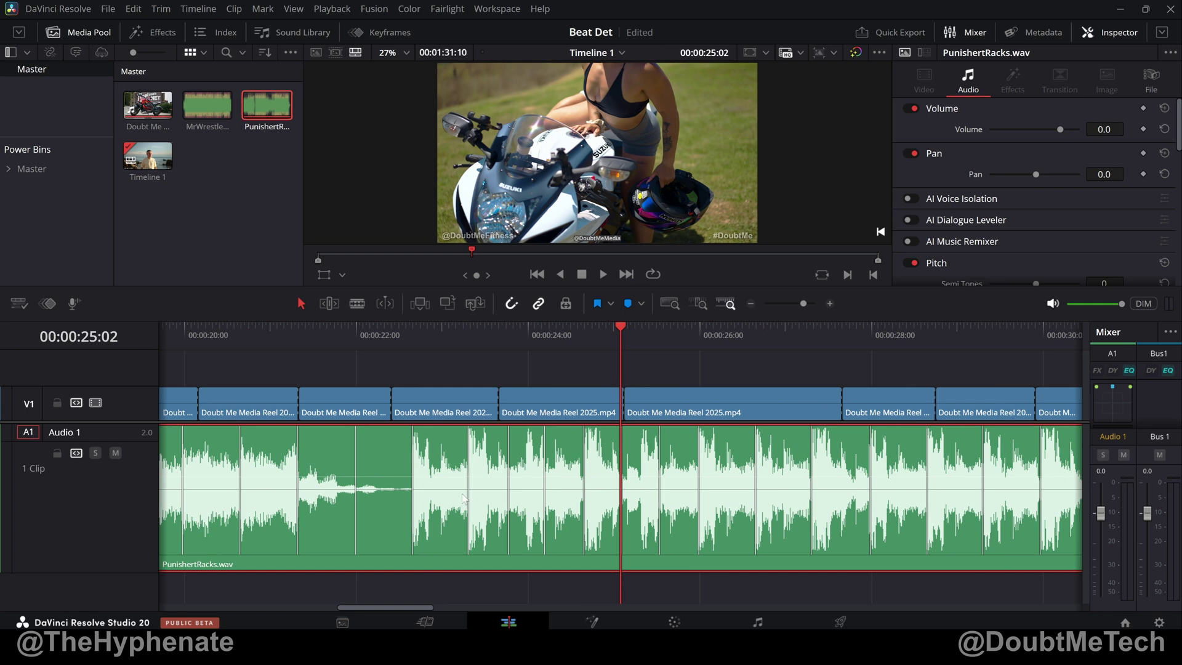
{"action": "scroll", "coordinate": [515, 485], "scroll_direction": "down", "scroll_amount": 6}
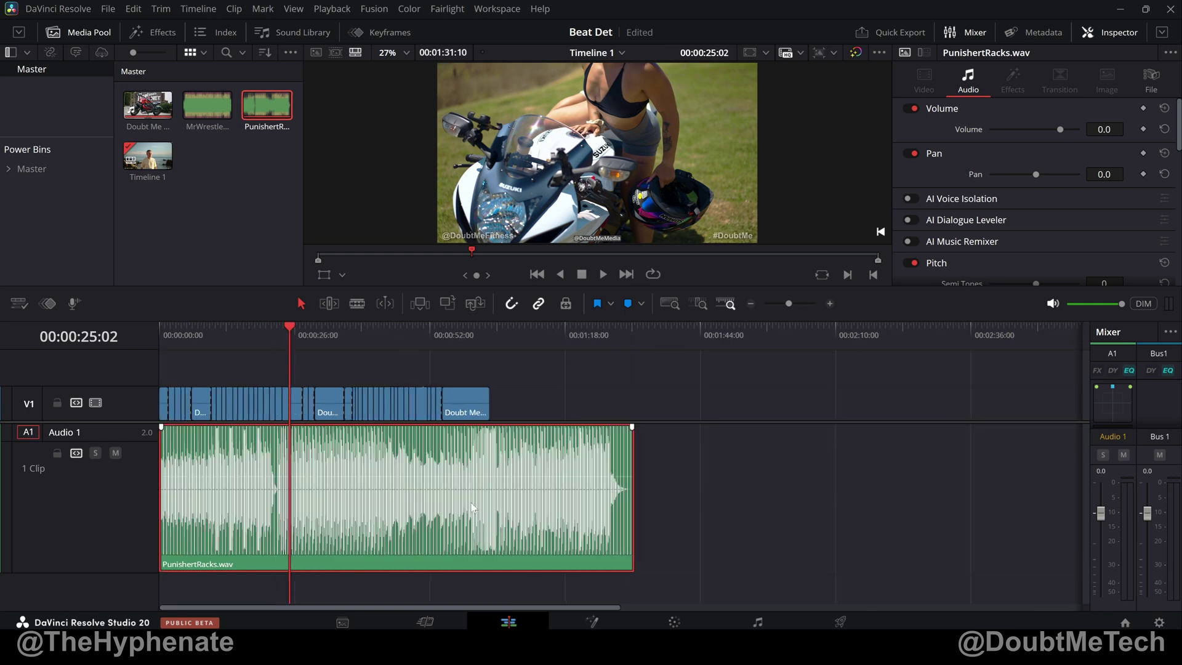
{"action": "scroll", "coordinate": [499, 493], "scroll_direction": "up", "scroll_amount": 4}
{"action": "scroll", "coordinate": [479, 513], "scroll_direction": "down", "scroll_amount": 4}
- Drag the V1 Doubt Me Media Reel clips left until their edges snap onto PunishertRacks.wav beat markers
{"action": "scroll", "coordinate": [479, 513], "scroll_direction": "up", "scroll_amount": 5}
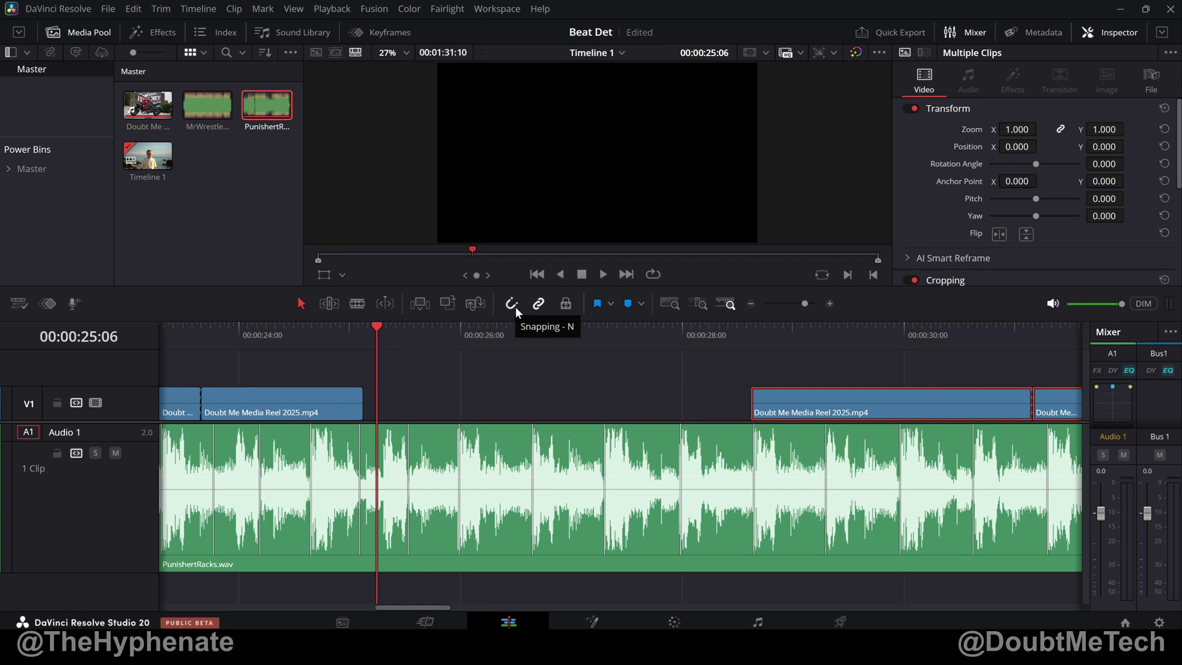
{"action": "left_click_drag", "start_coordinate": [794, 411], "coordinate": [506, 414]}
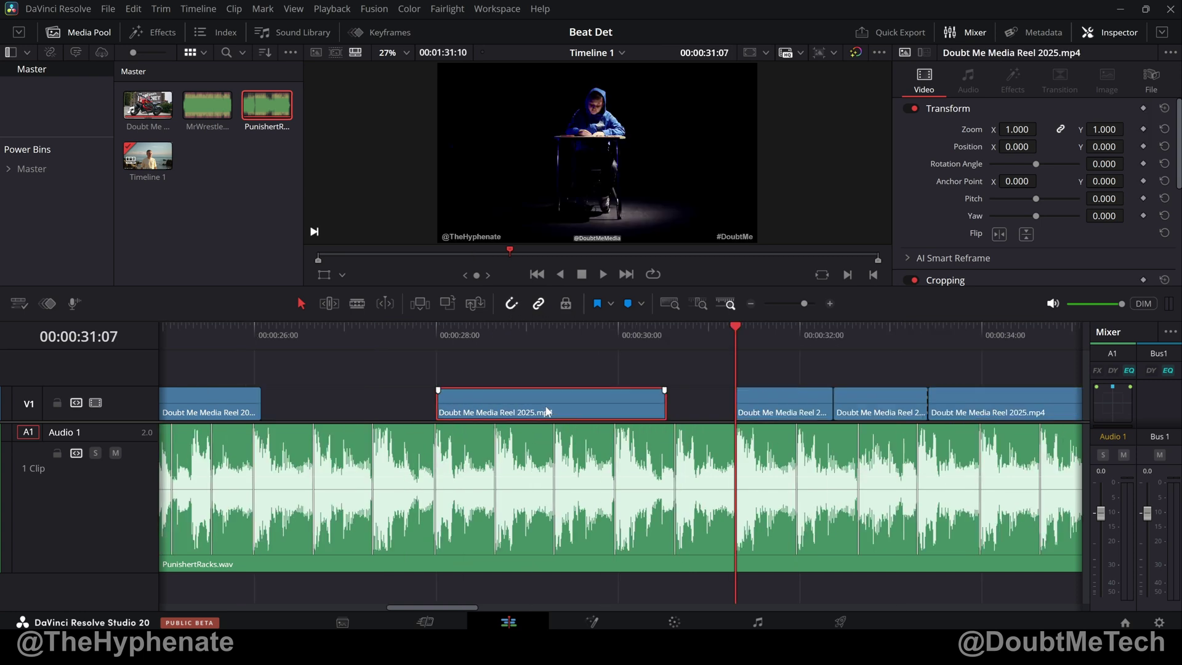
{"action": "mouse_move", "coordinate": [541, 412]}
{"action": "left_mouse_down"}
{"action": "mouse_move", "coordinate": [480, 413]}
{"action": "mouse_move", "coordinate": [542, 412]}
{"action": "left_mouse_up"}
{"action": "left_click_drag", "start_coordinate": [778, 412], "coordinate": [716, 412]}
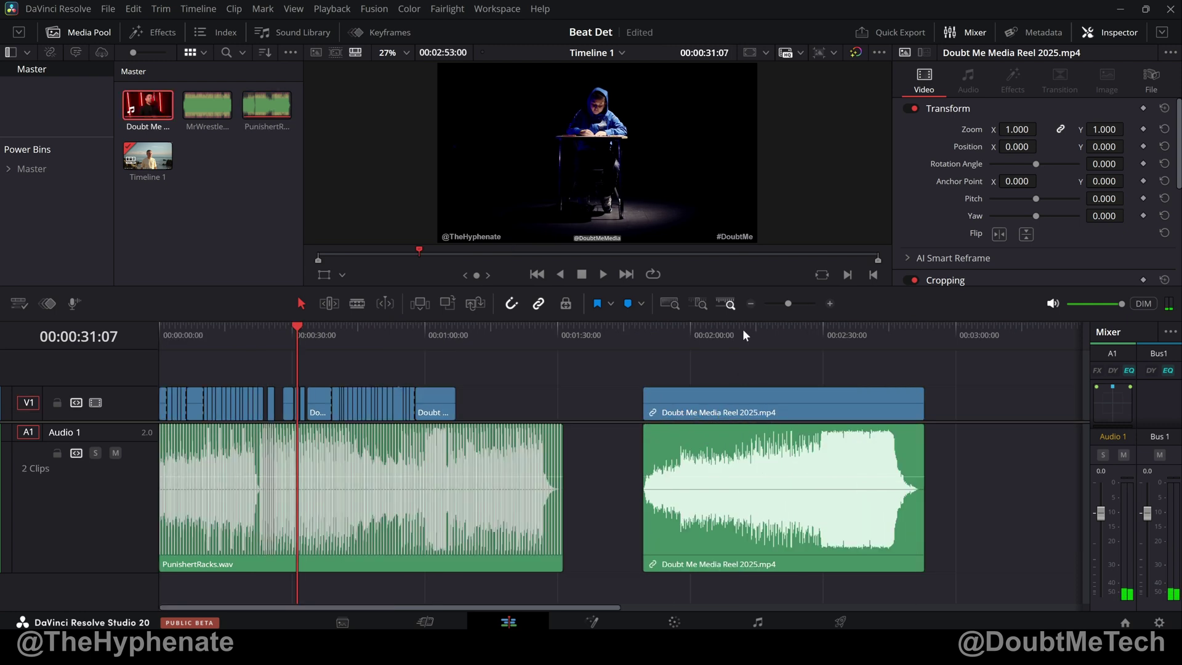
{"action": "left_click", "coordinate": [755, 327]}
{"action": "scroll", "coordinate": [805, 446], "scroll_direction": "up", "scroll_amount": 3}
{"action": "scroll", "coordinate": [805, 445], "scroll_direction": "up", "scroll_amount": 2}
{"action": "left_click", "coordinate": [707, 500]}
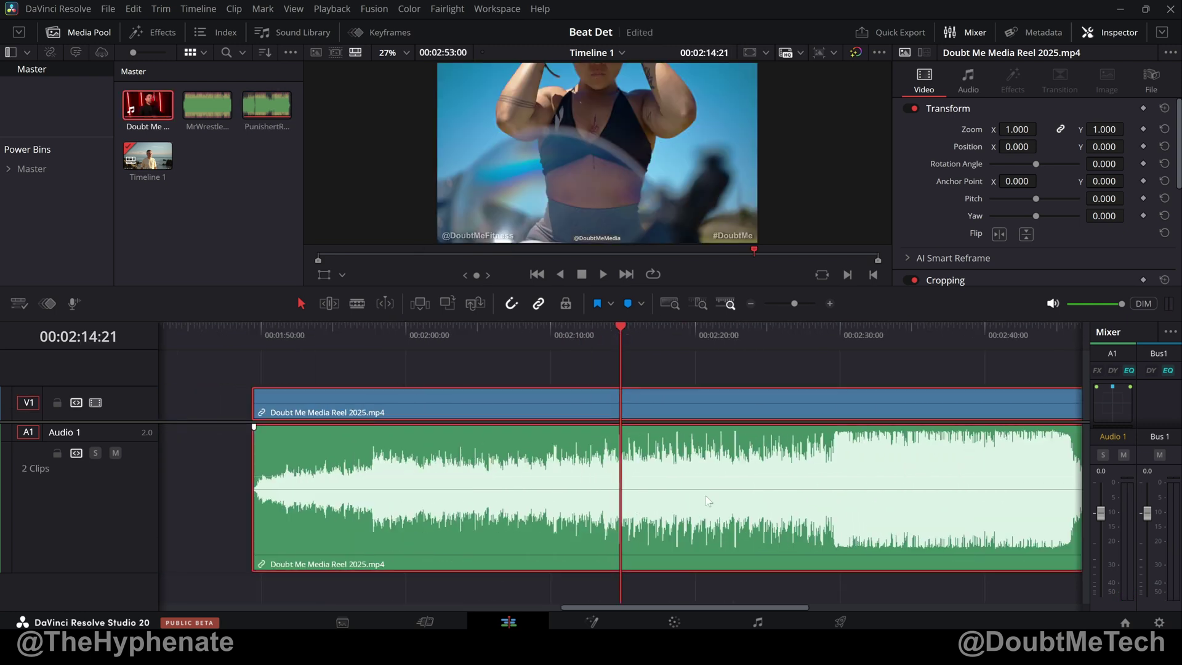
{"action": "left_click", "coordinate": [371, 338]}
{"action": "key", "text": "space"}
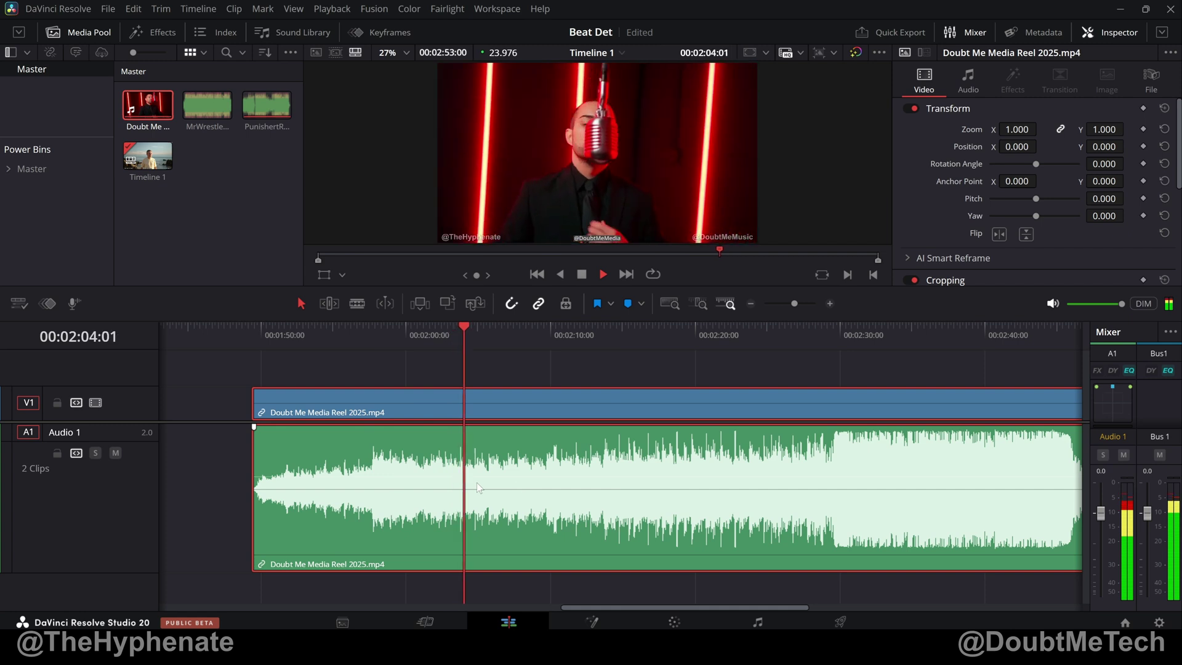
{"action": "key", "text": "space"}
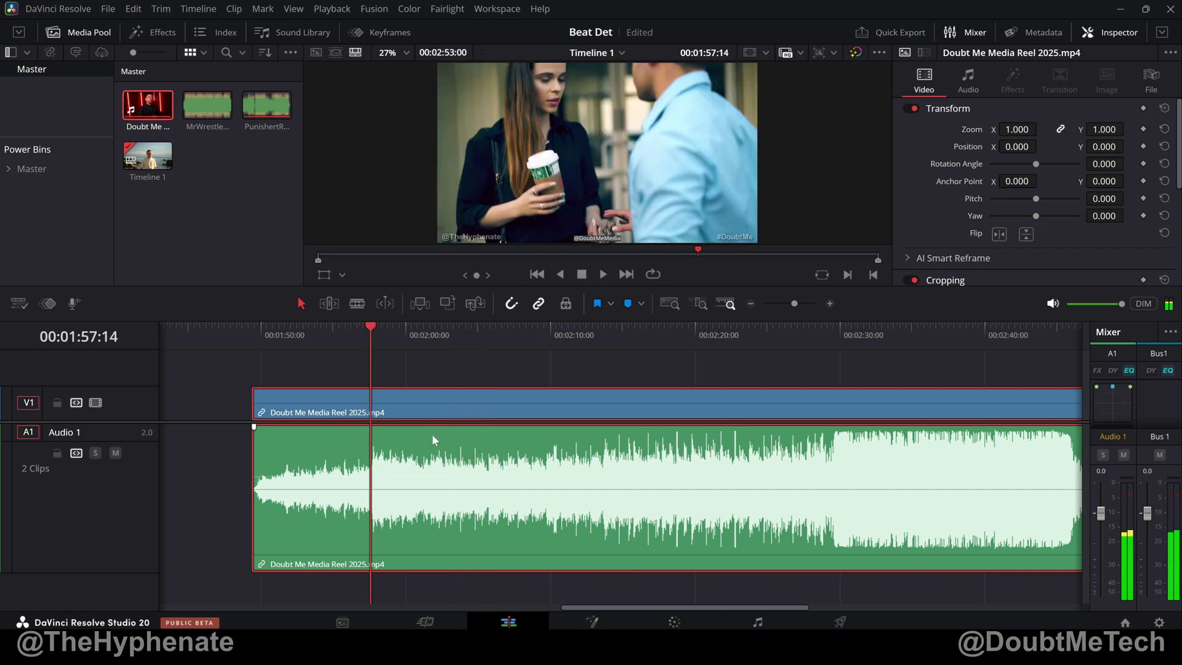
{"action": "left_click", "coordinate": [423, 403]}
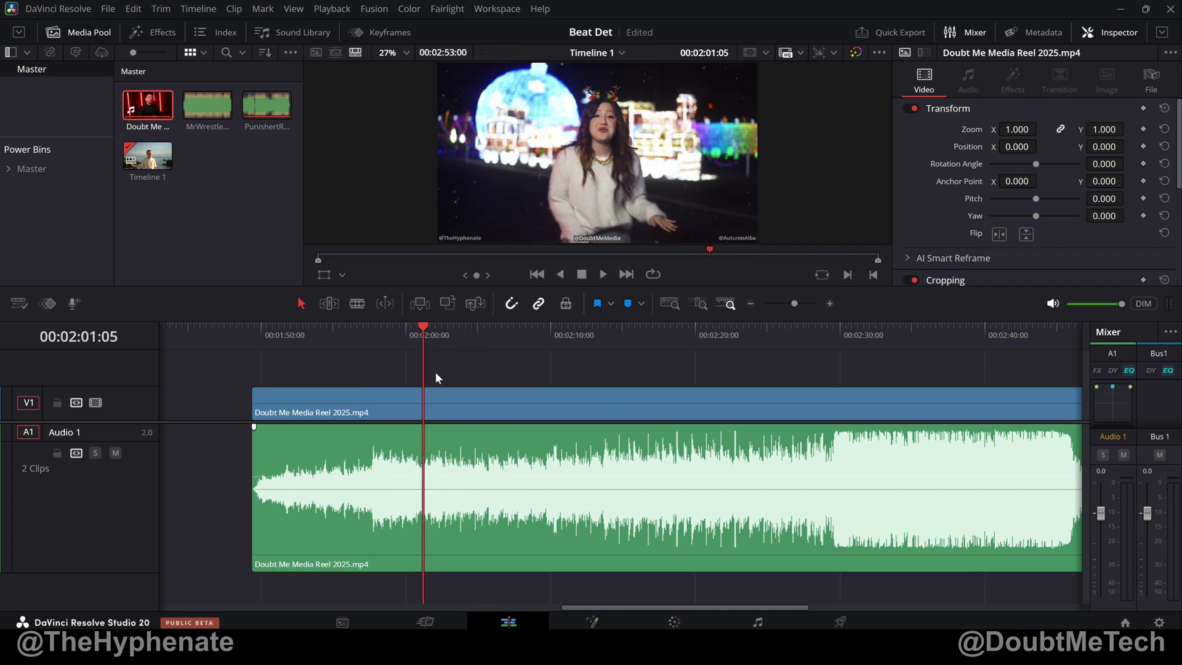
- Run Show Music Beats on the Doubt Me Media Reel 2025.mp4 audio and play it back to check the markers
{"action": "right_click", "coordinate": [660, 506]}
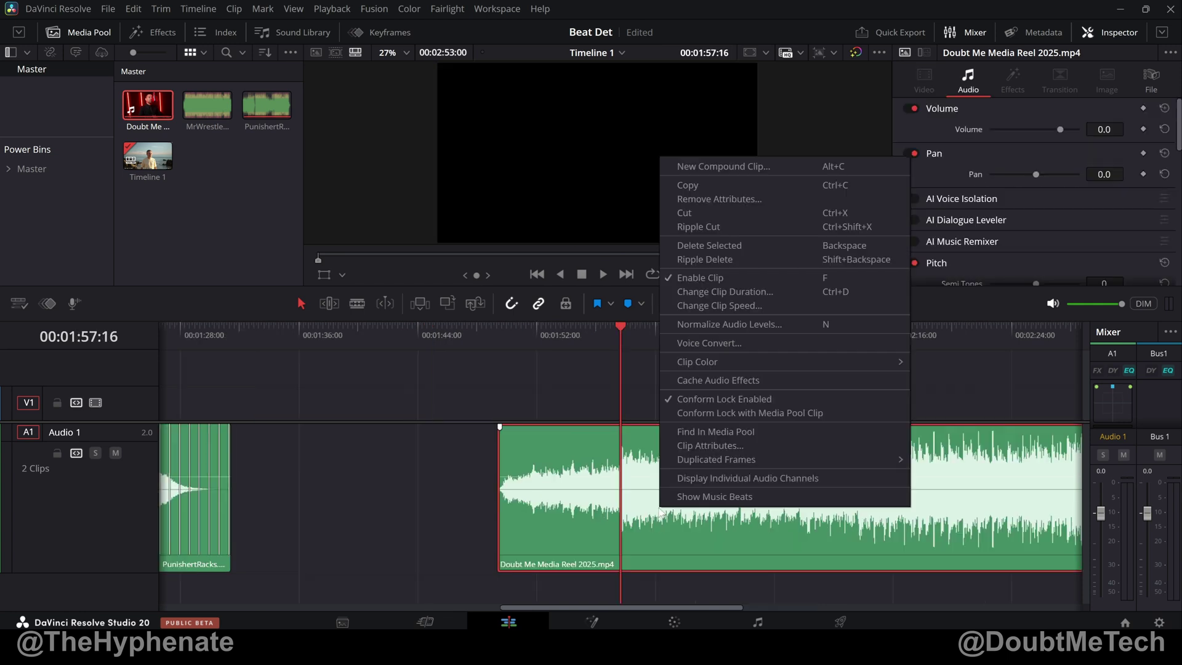
{"action": "left_click", "coordinate": [734, 494]}
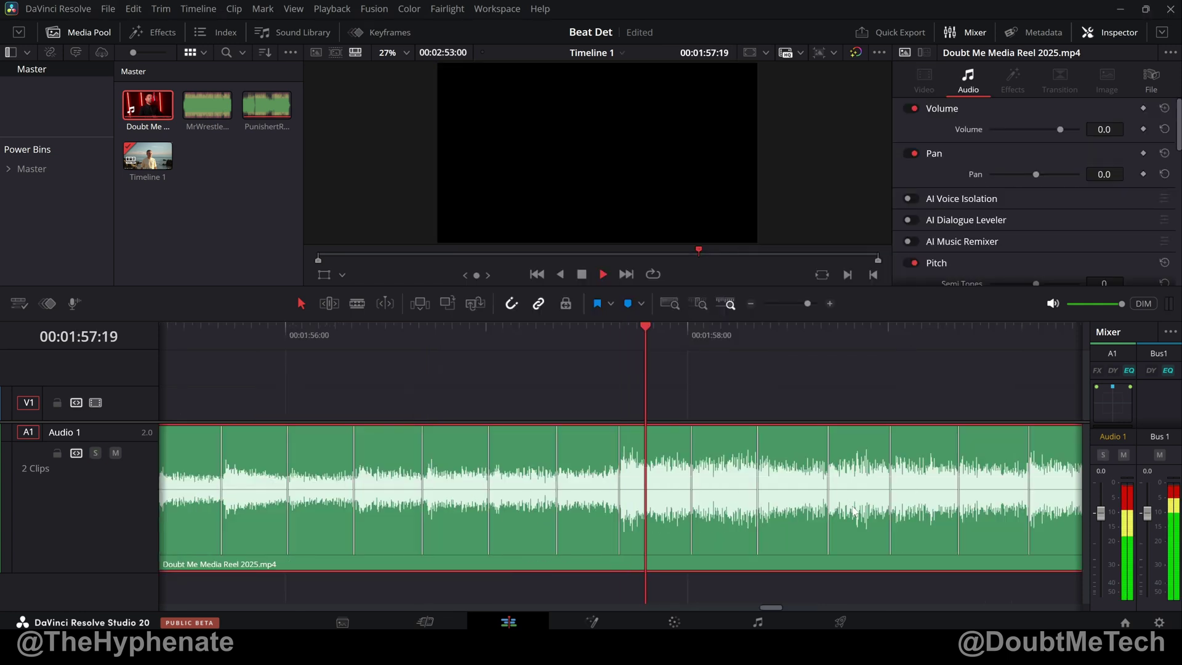
{"action": "key", "text": "space"}
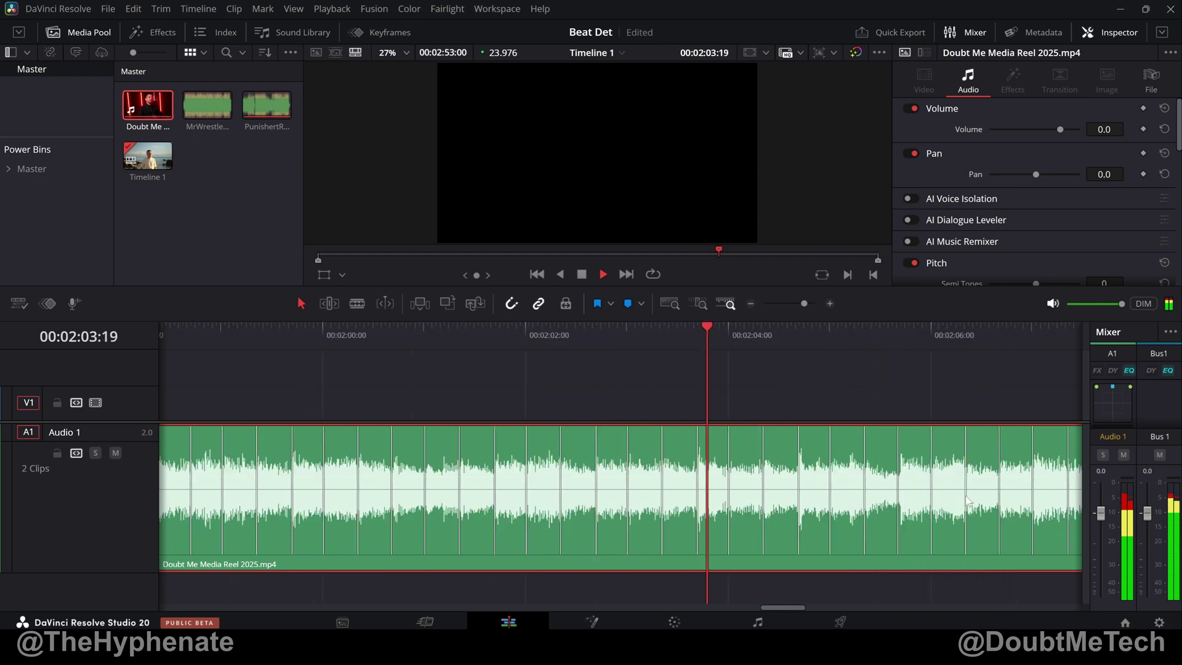
{"action": "scroll", "coordinate": [914, 491], "scroll_direction": "down", "scroll_amount": 3}
{"action": "key", "text": "space"}
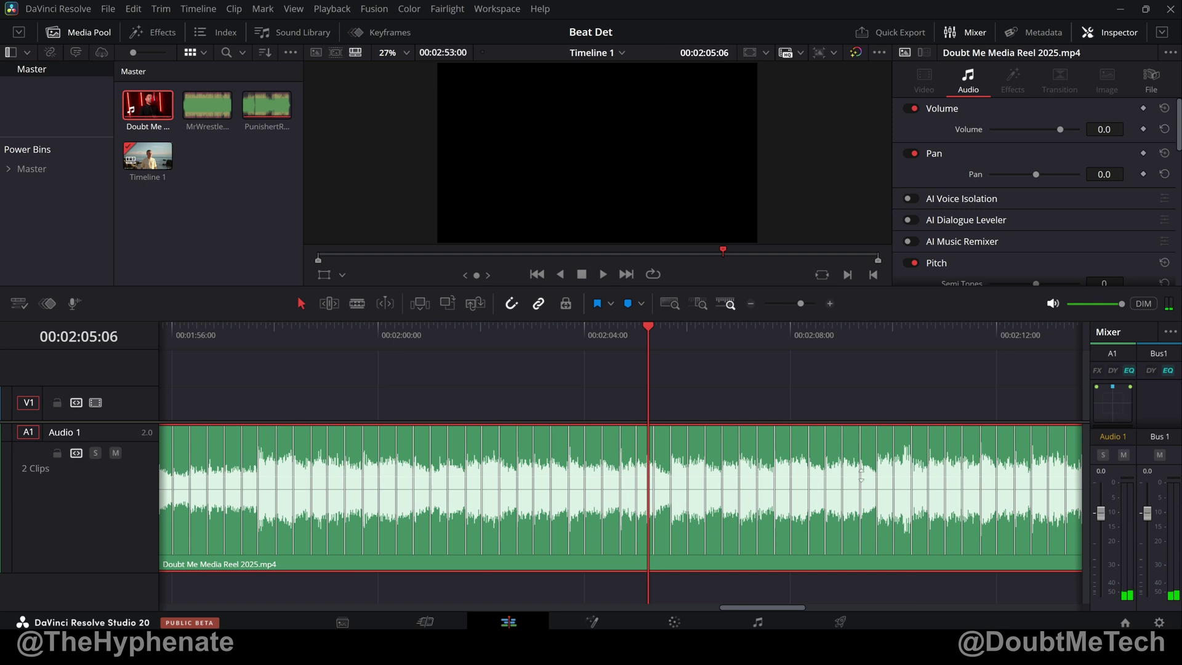
{"action": "scroll", "coordinate": [799, 543], "scroll_direction": "down", "scroll_amount": 2}
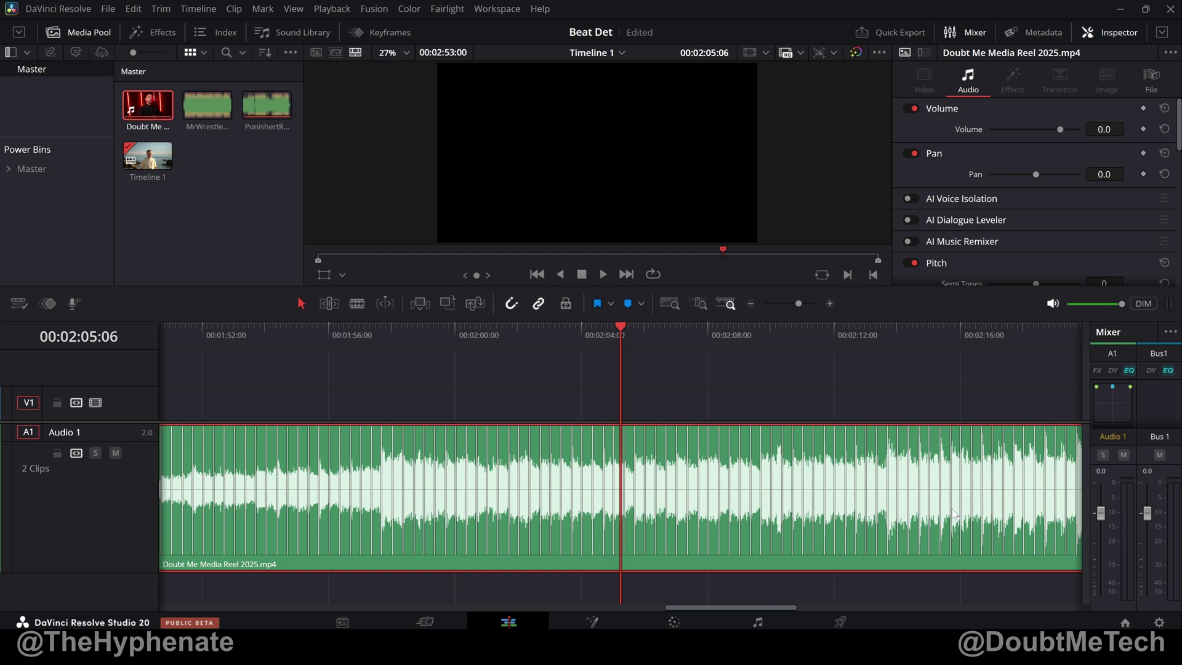
{"action": "key", "text": "space"}
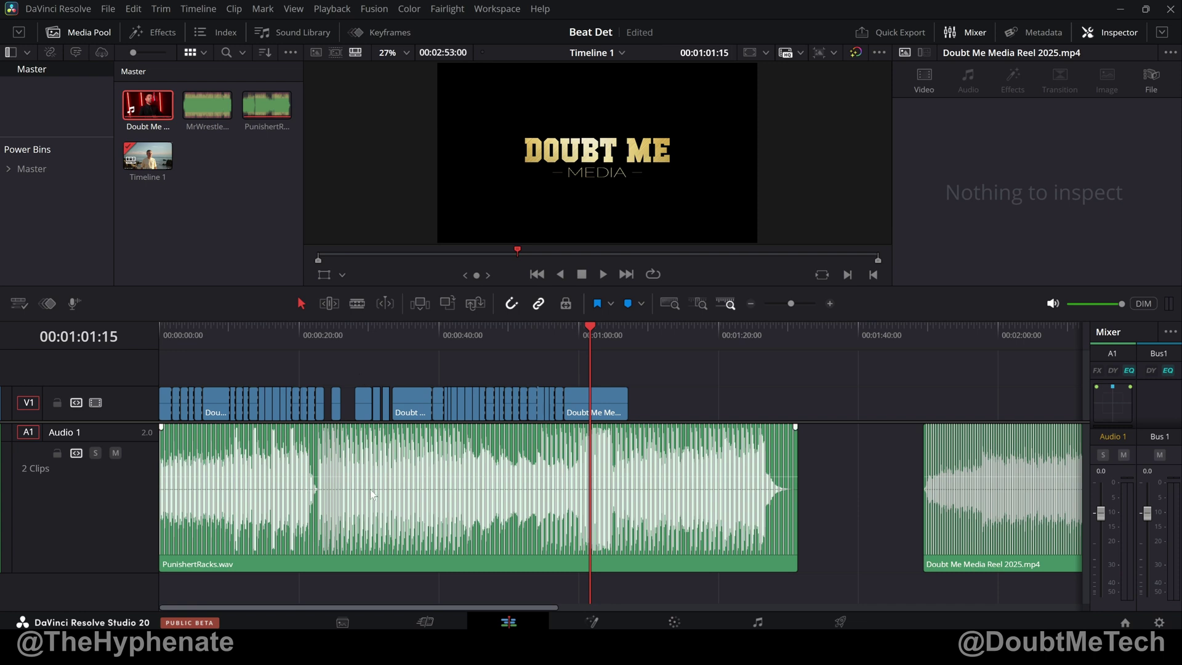
{"action": "scroll", "coordinate": [582, 542], "scroll_direction": "up", "scroll_amount": 3}
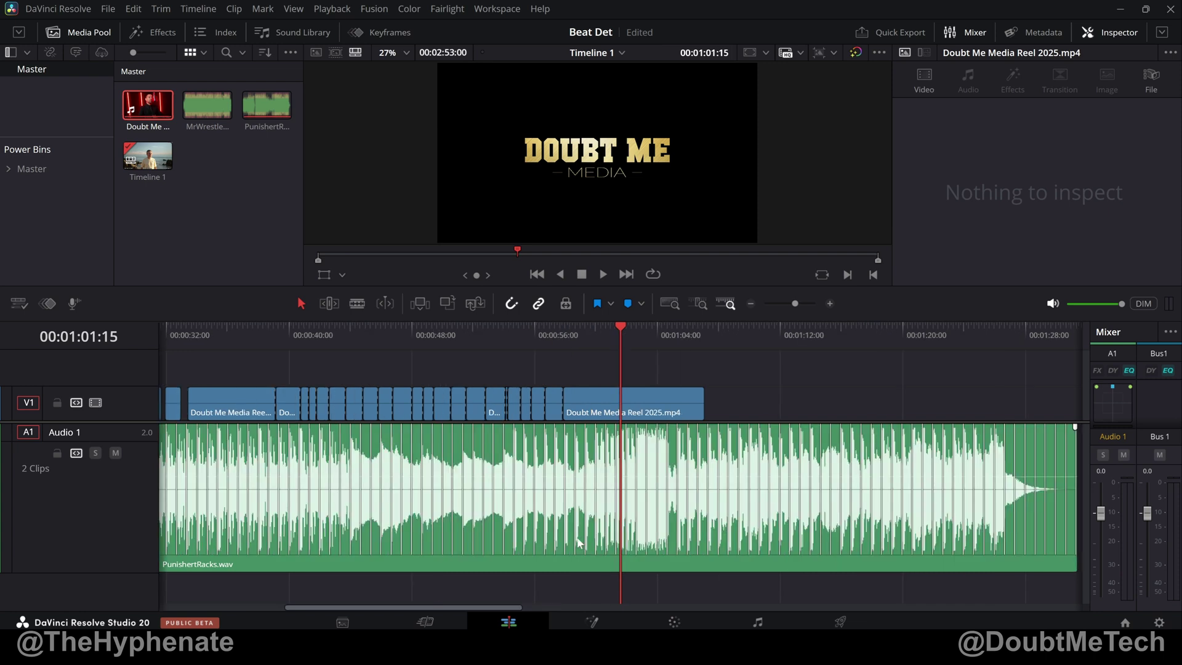